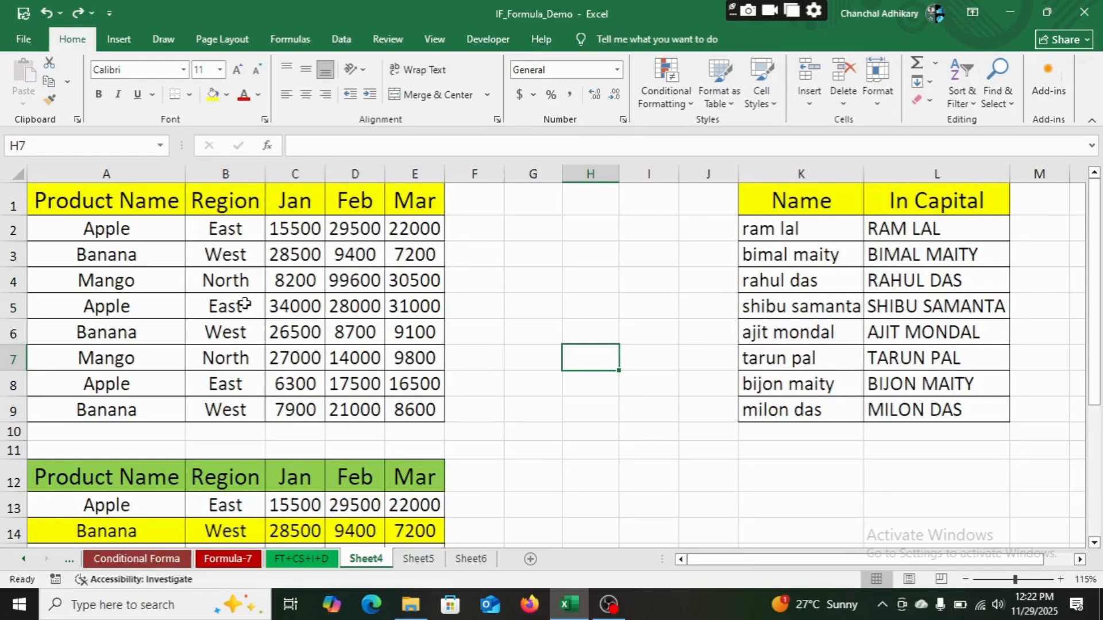
Step: Copy the sales table A1:E9 on Sheet4 as a picture, with appearance as shown on screen and Picture format
drag(48, 202, 391, 413)
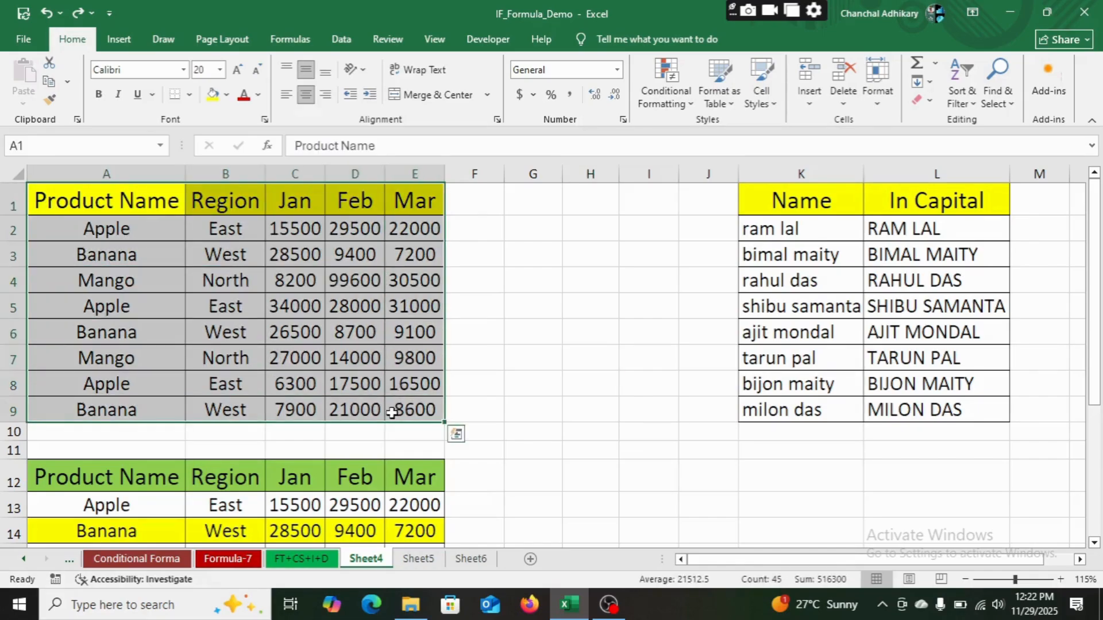
click(68, 83)
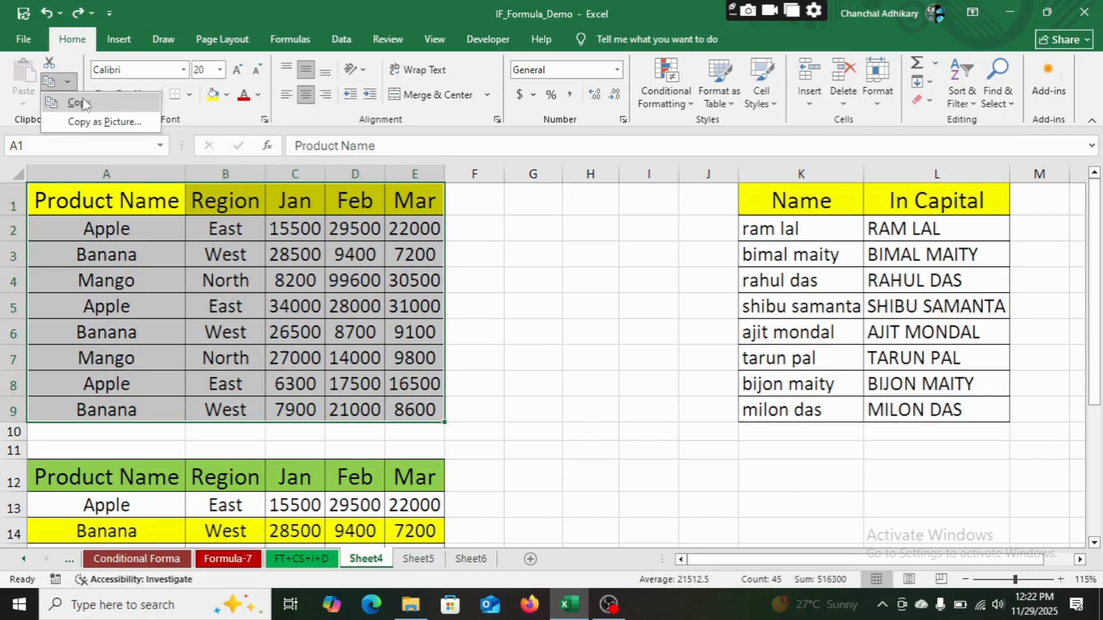
click(99, 123)
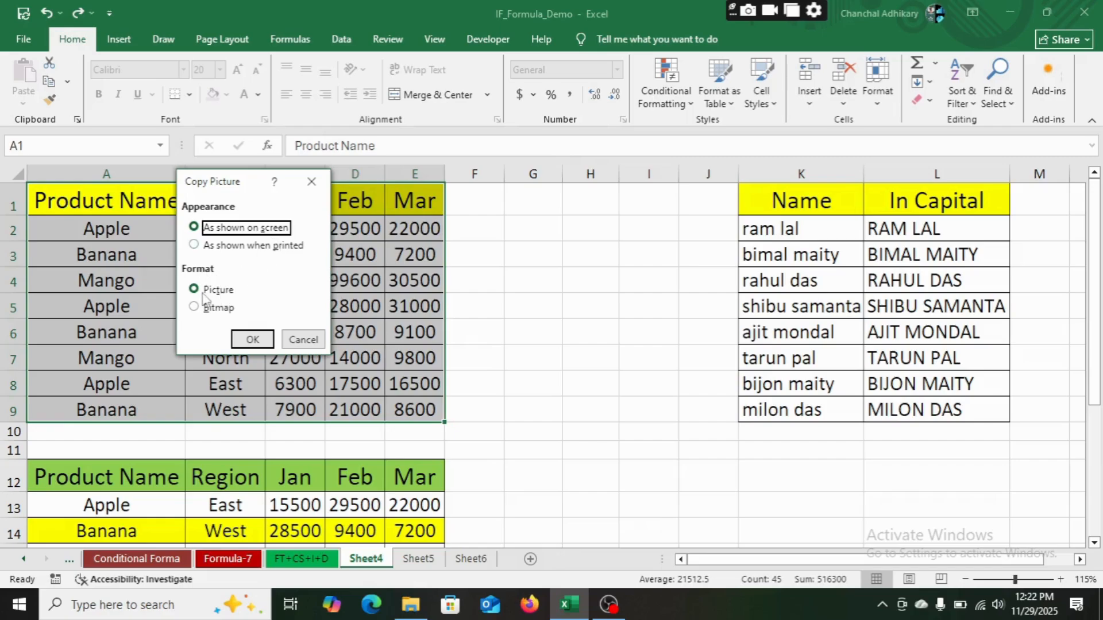
click(251, 339)
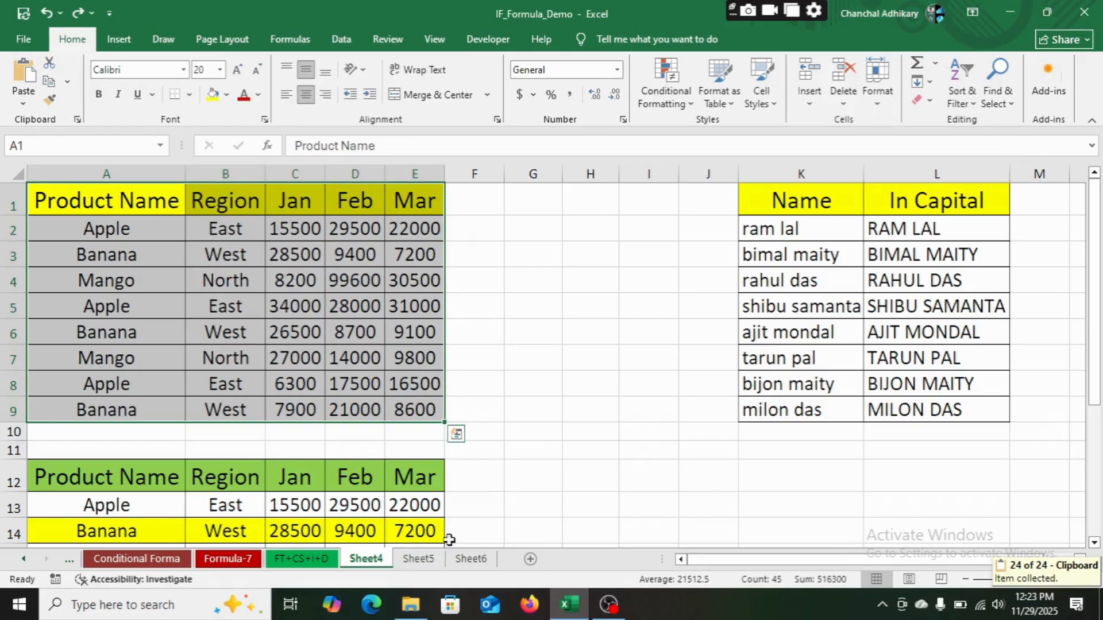
Step: Paste the copied table picture into Sheet5 at cell A1
click(419, 559)
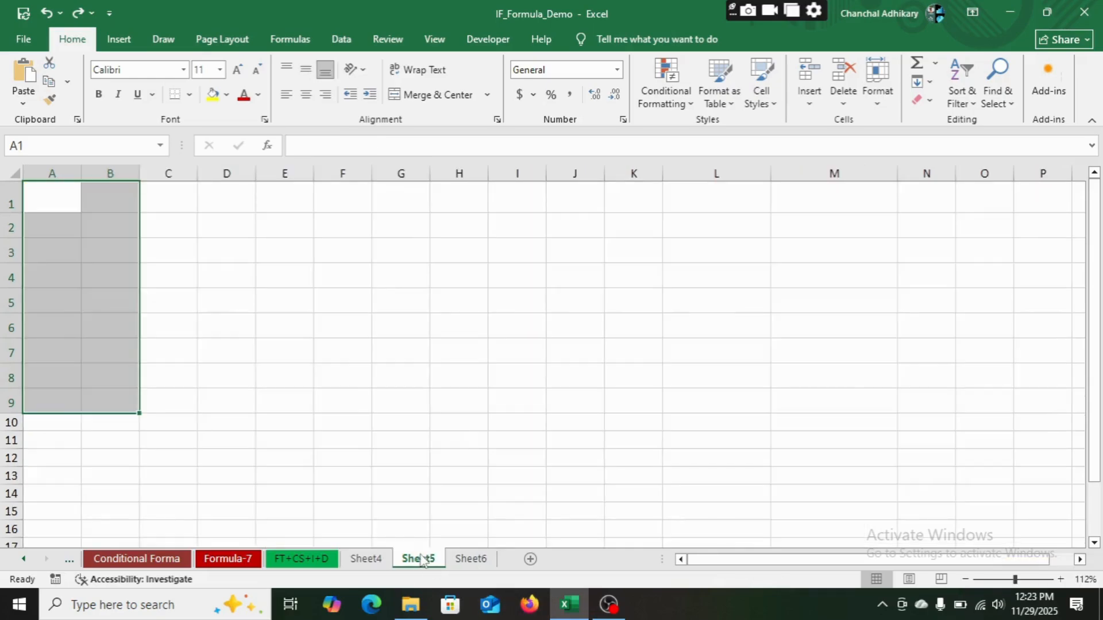
click(49, 200)
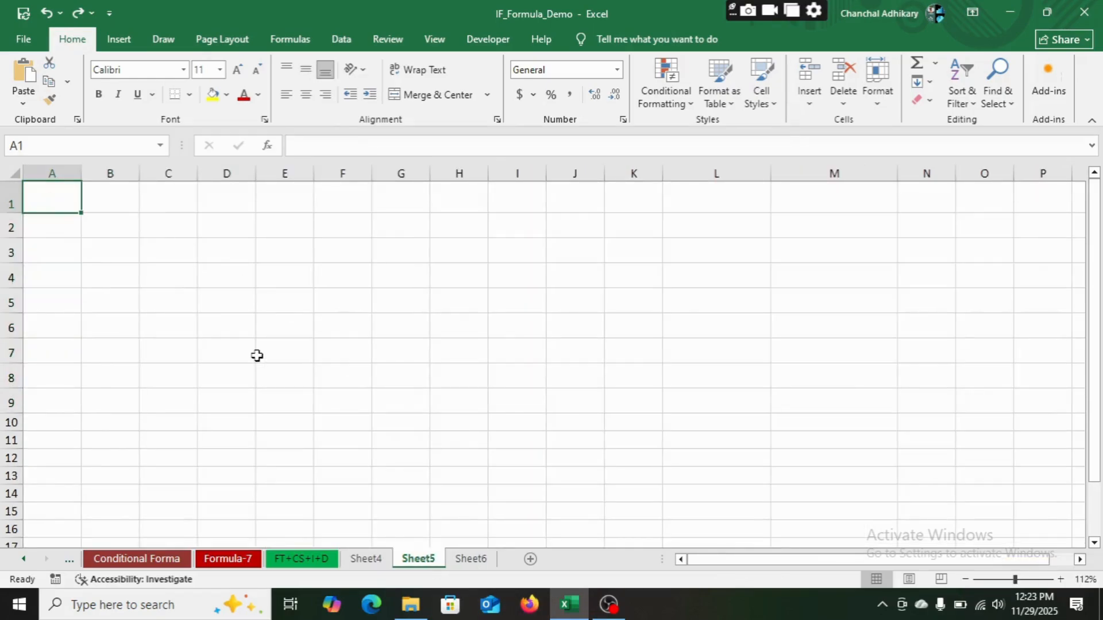
key(ctrl+v)
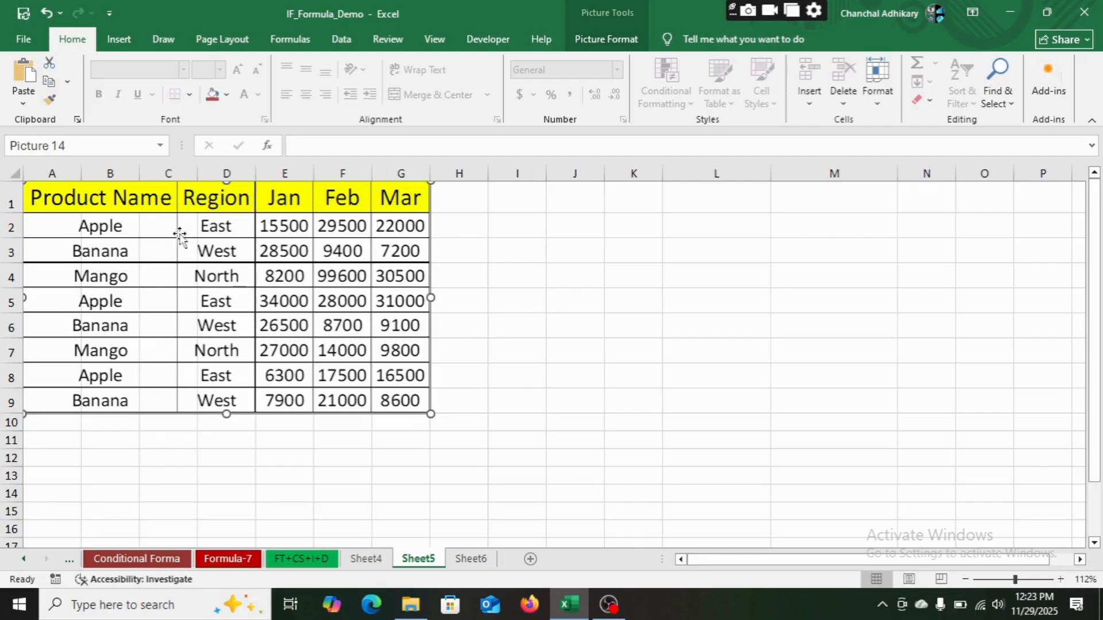
Step: Try moving and slightly enlarging the pasted table picture on Sheet5, and delete it at the end
drag(160, 237, 172, 311)
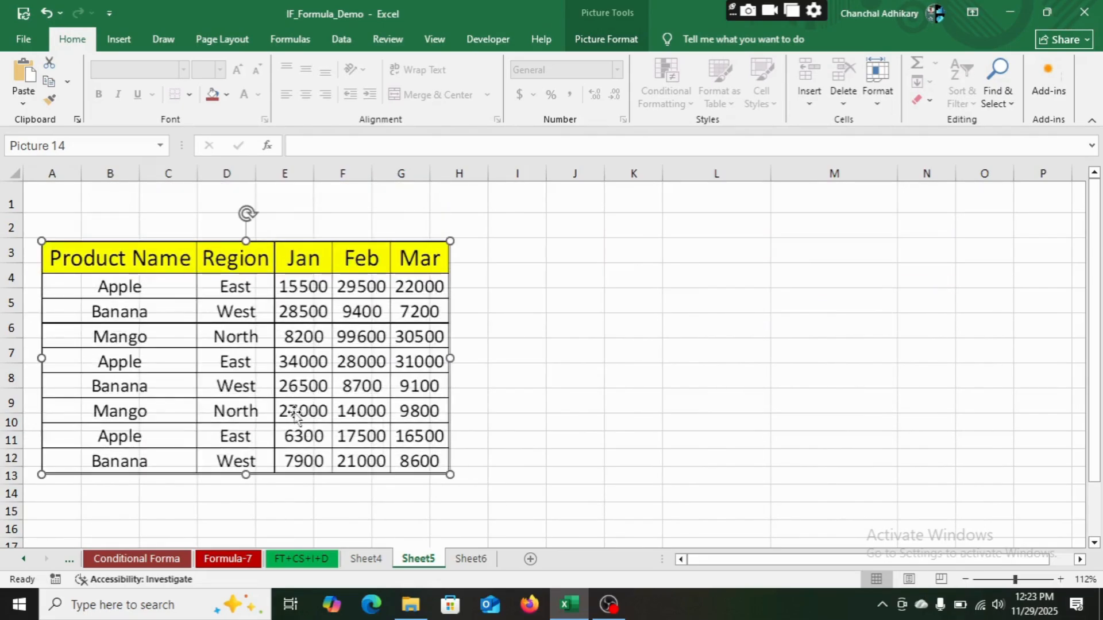
drag(446, 475, 469, 486)
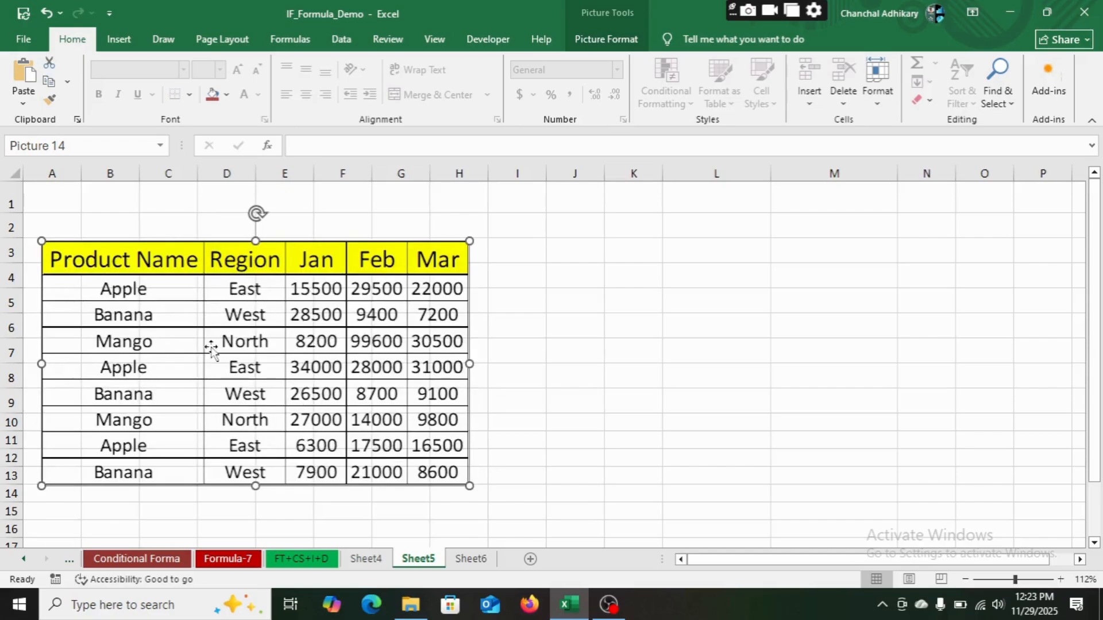
drag(141, 298, 111, 233)
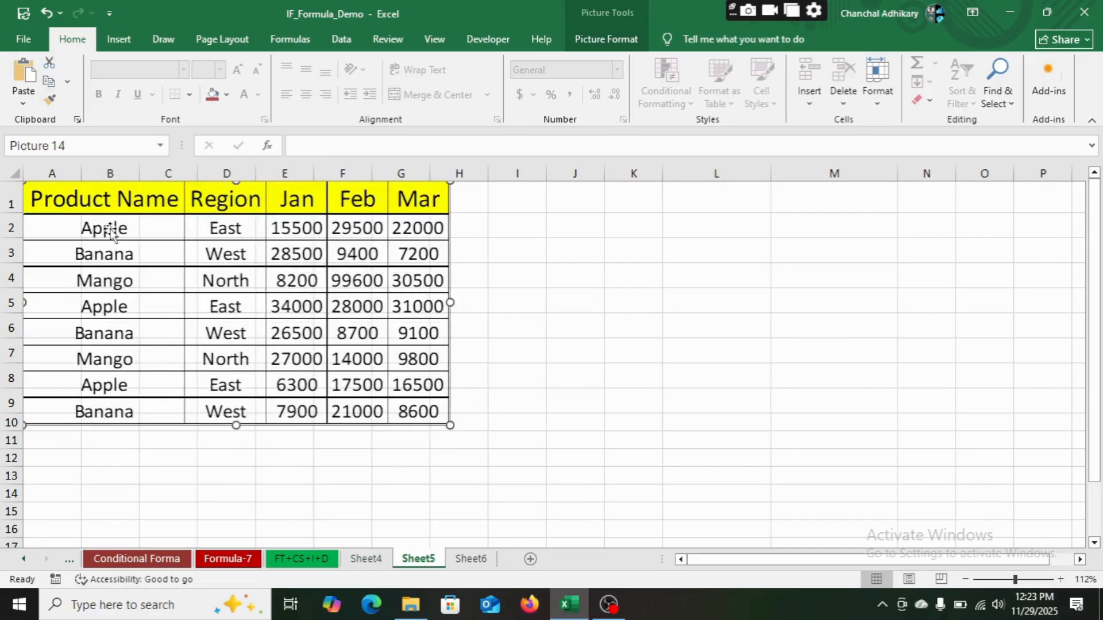
drag(187, 239, 276, 310)
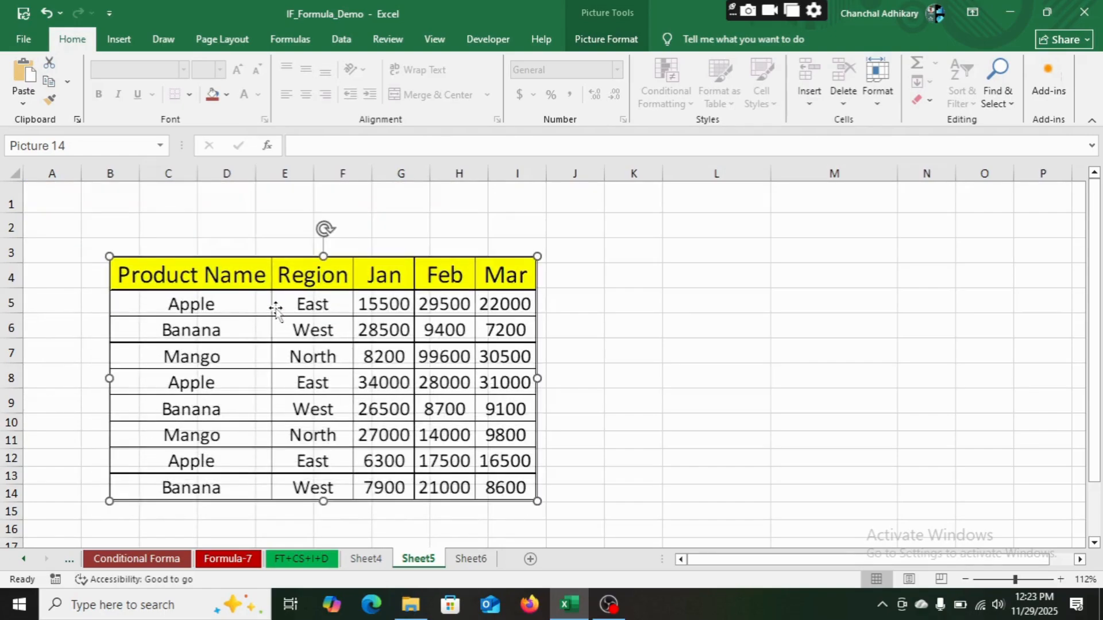
key(Delete)
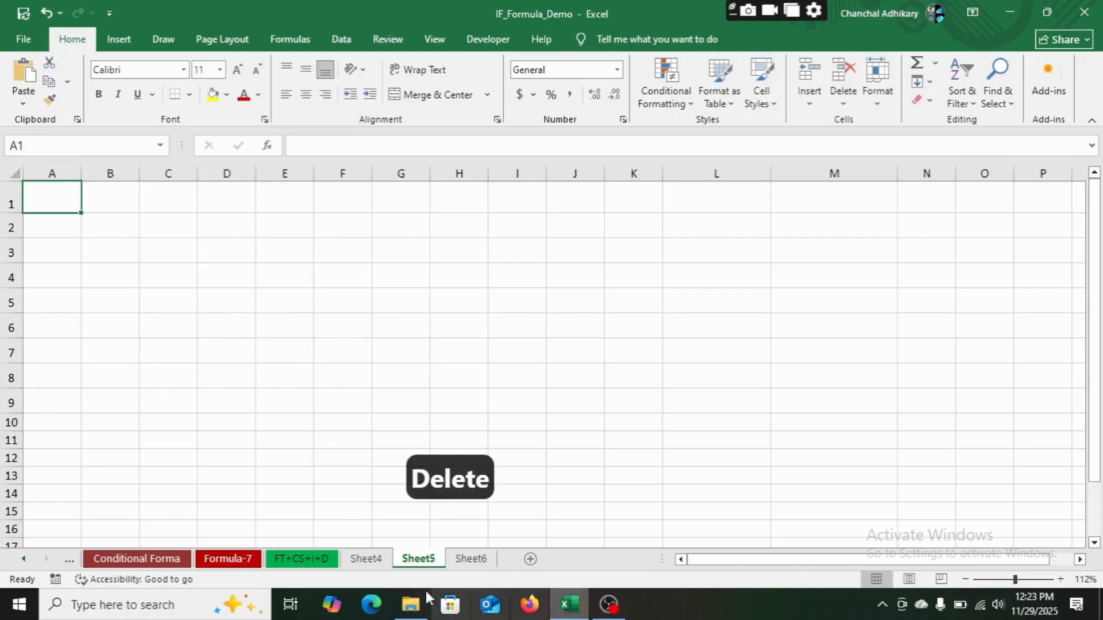
Step: Copy the green header row A12:E12 of the second table on Sheet4 to cell A1 of Sheet5
click(366, 559)
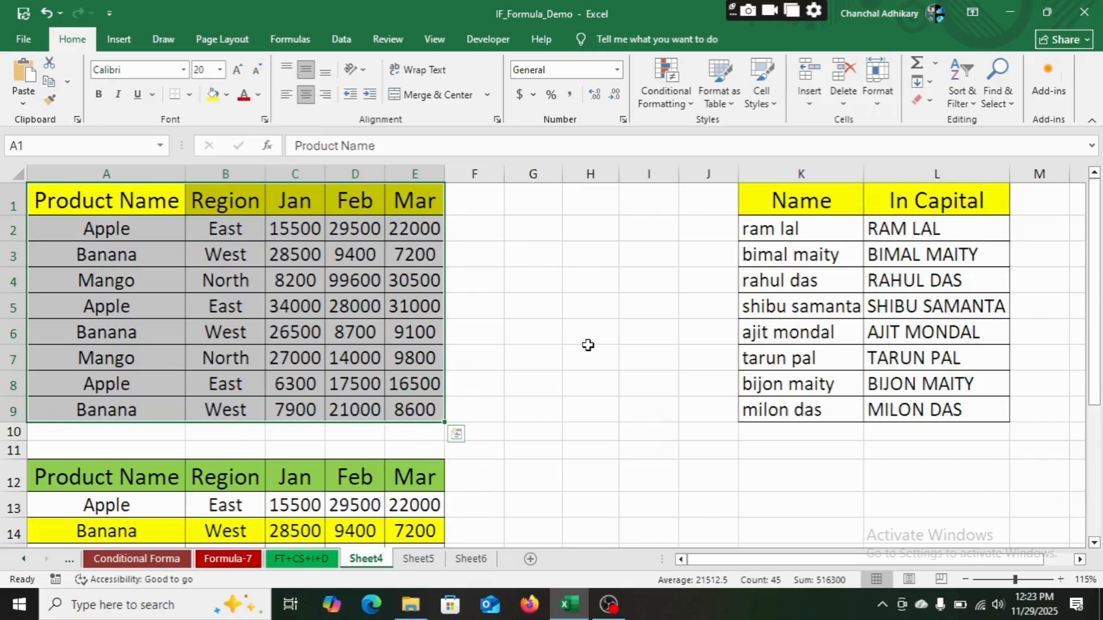
click(556, 313)
scroll(617, 327, down, 3)
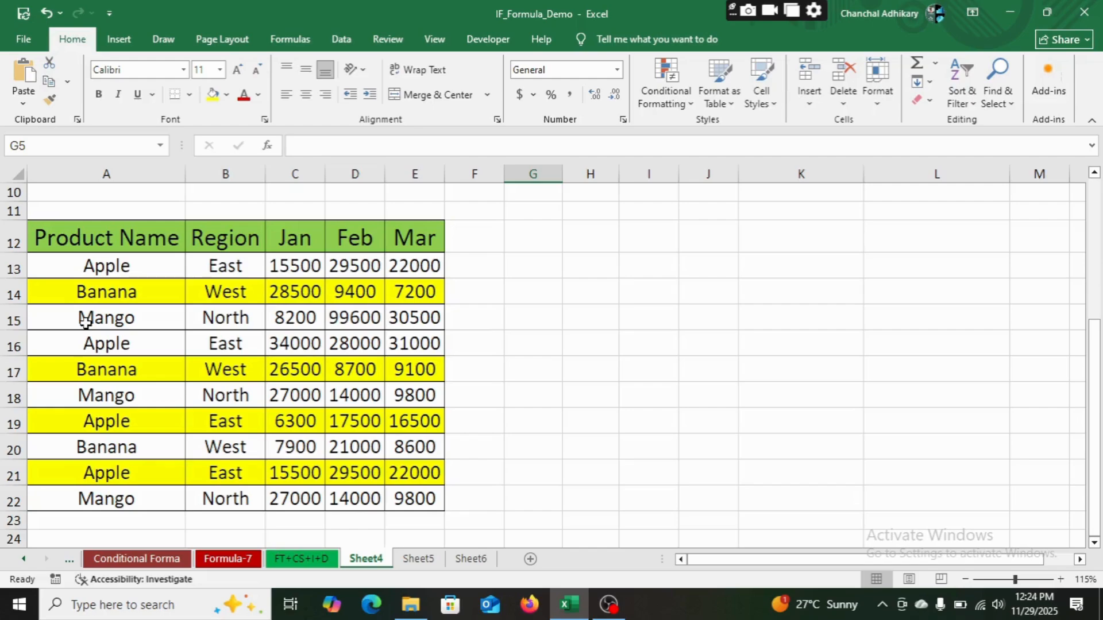
drag(37, 239, 414, 240)
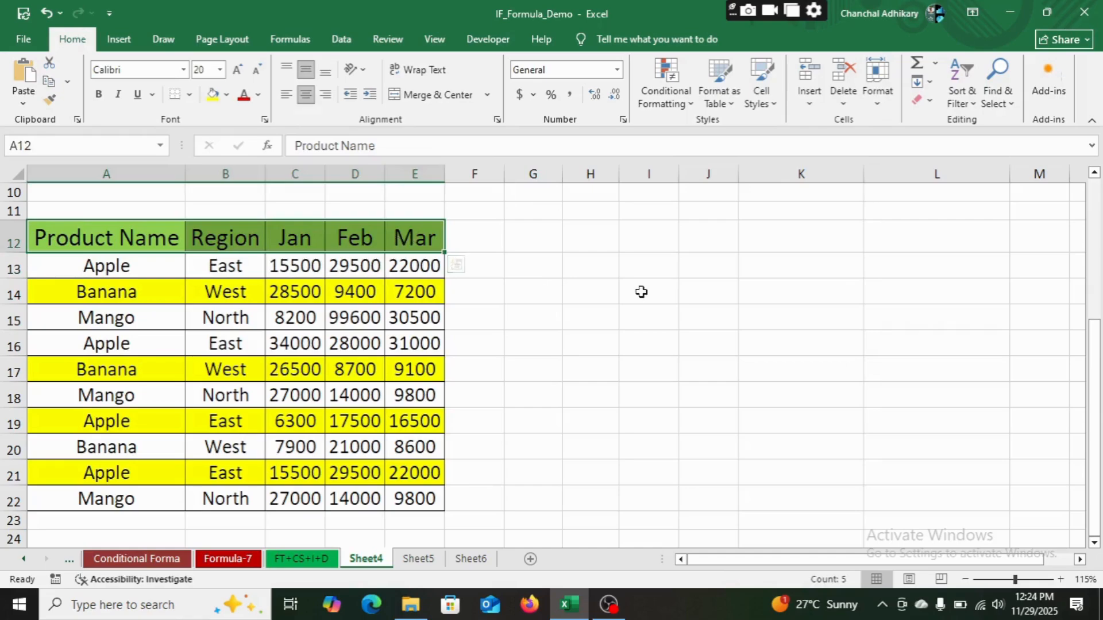
key(ctrl+c)
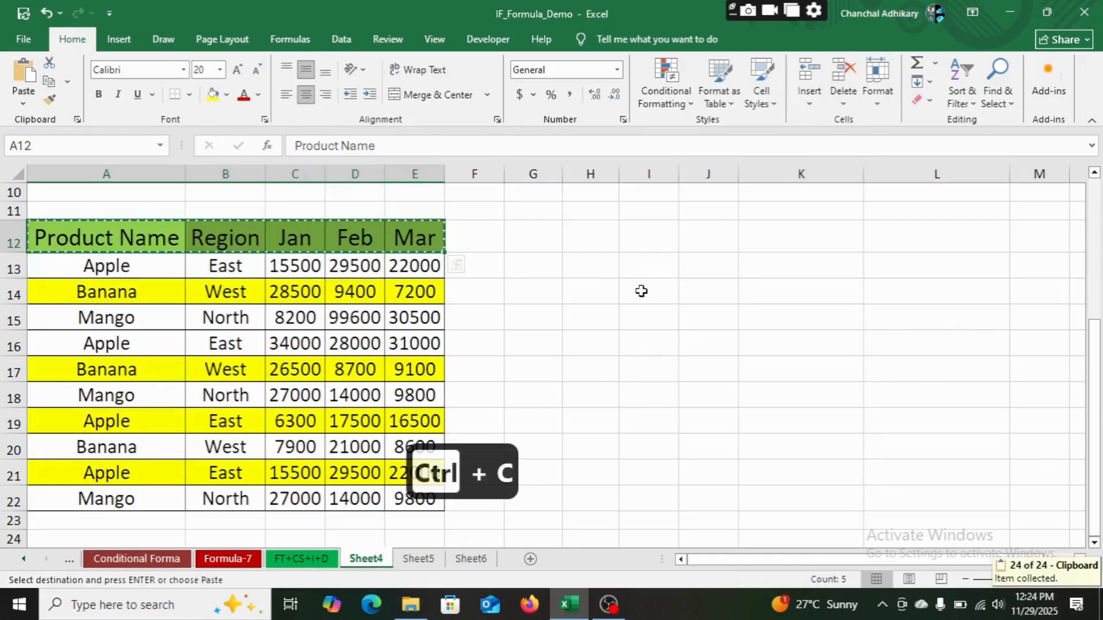
click(417, 559)
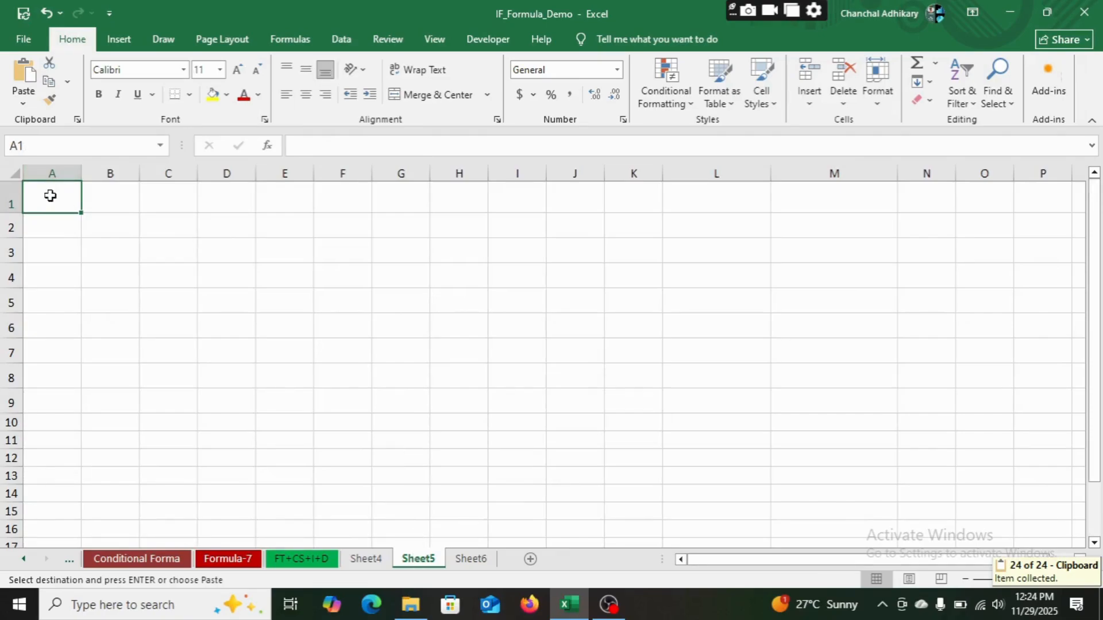
key(ctrl+v)
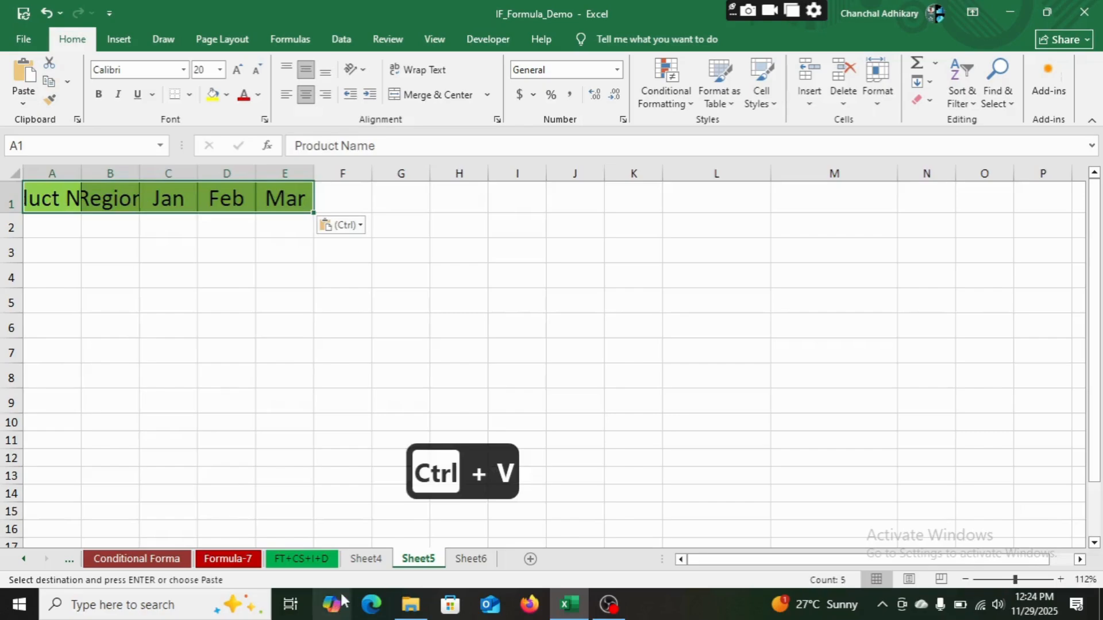
Step: Copy the yellow Banana row A14:E14 from Sheet4 to cell A2 of Sheet5
click(371, 559)
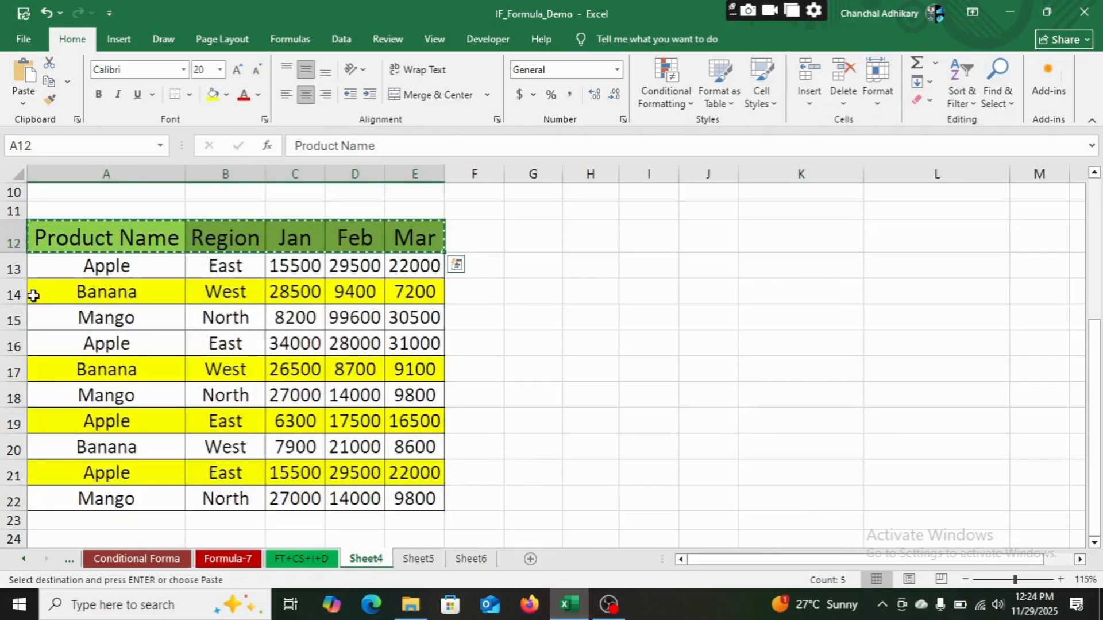
drag(30, 293, 411, 293)
key(ctrl+c)
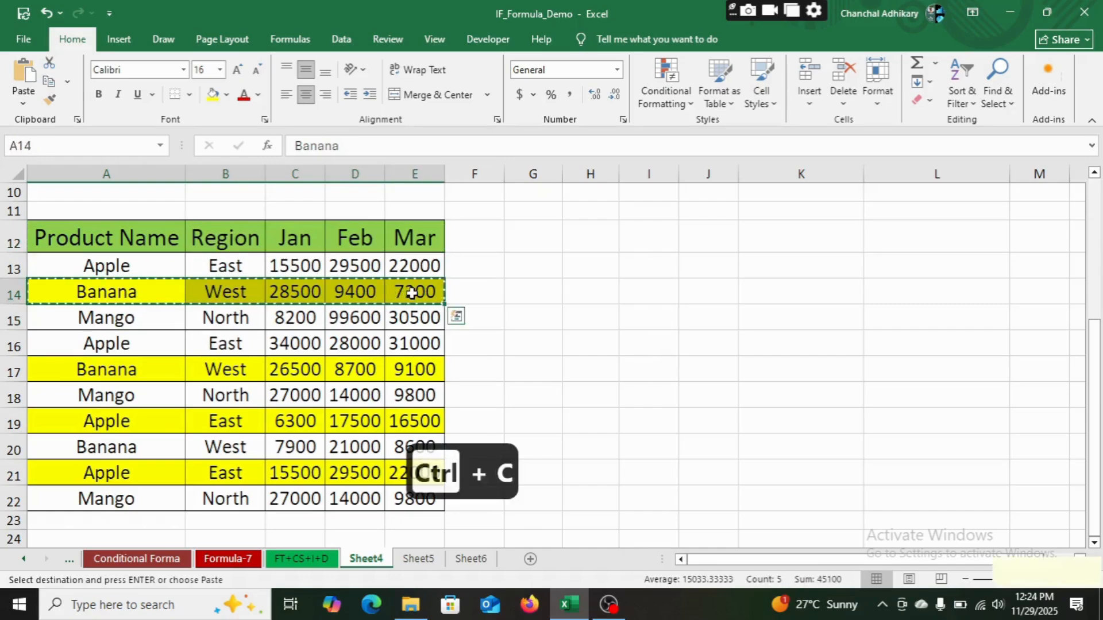
click(418, 560)
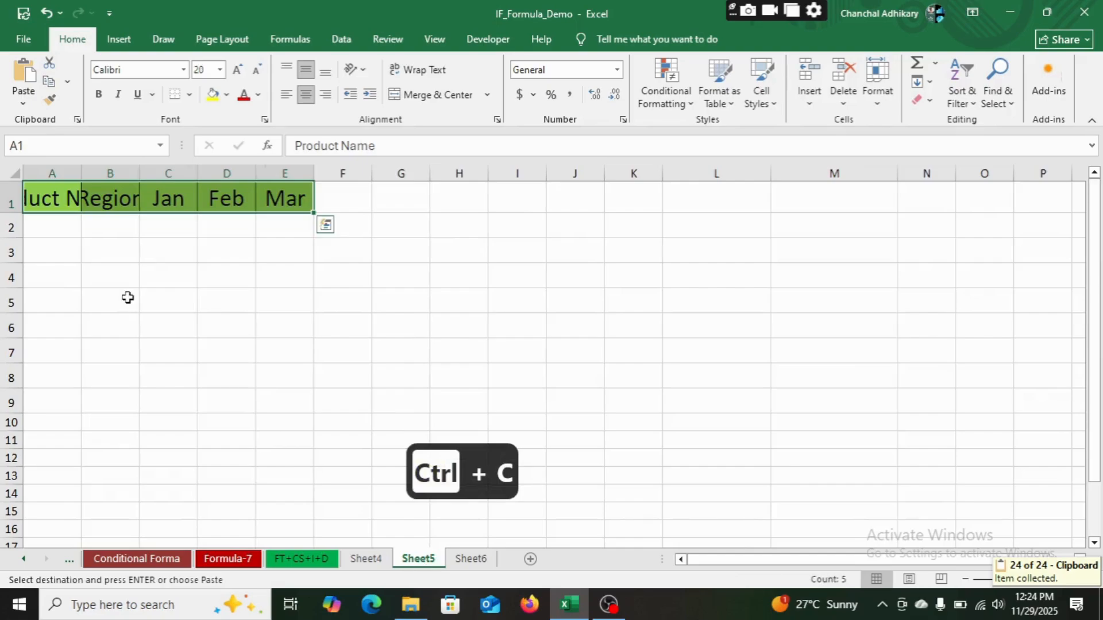
click(48, 230)
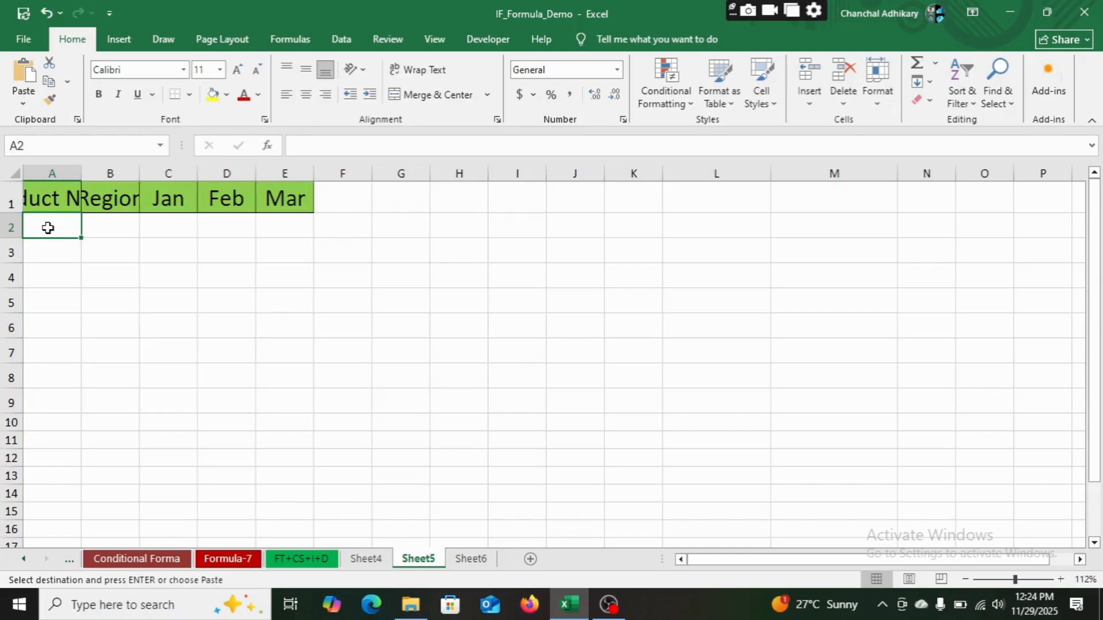
key(ctrl+v)
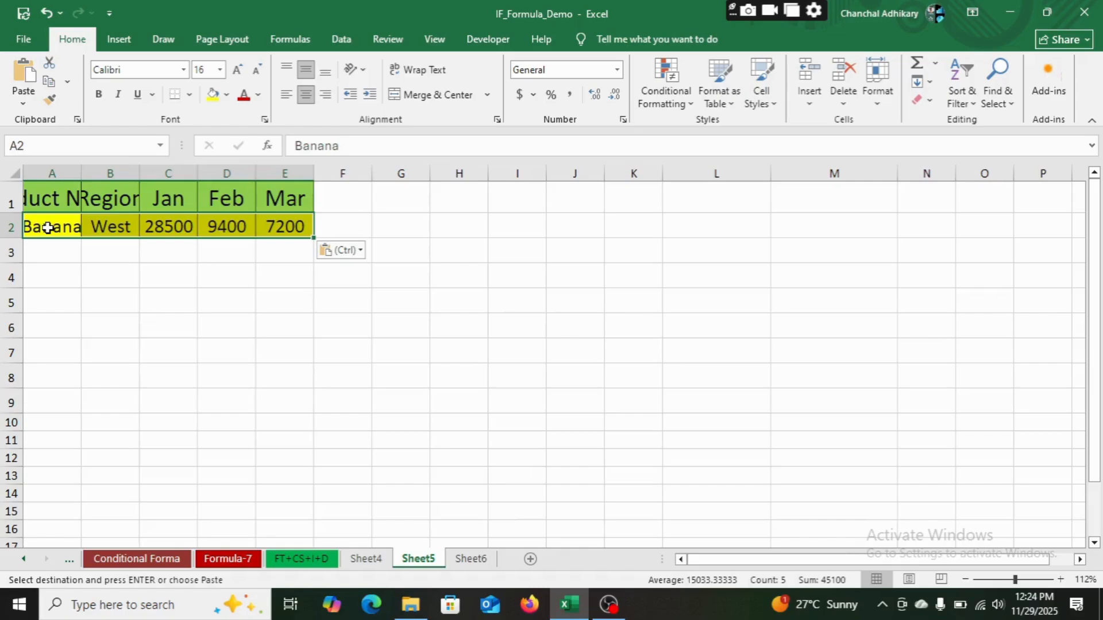
Step: Undo both row pastes on Sheet5 and cancel the pending copy back on Sheet4
key(ctrl+z)
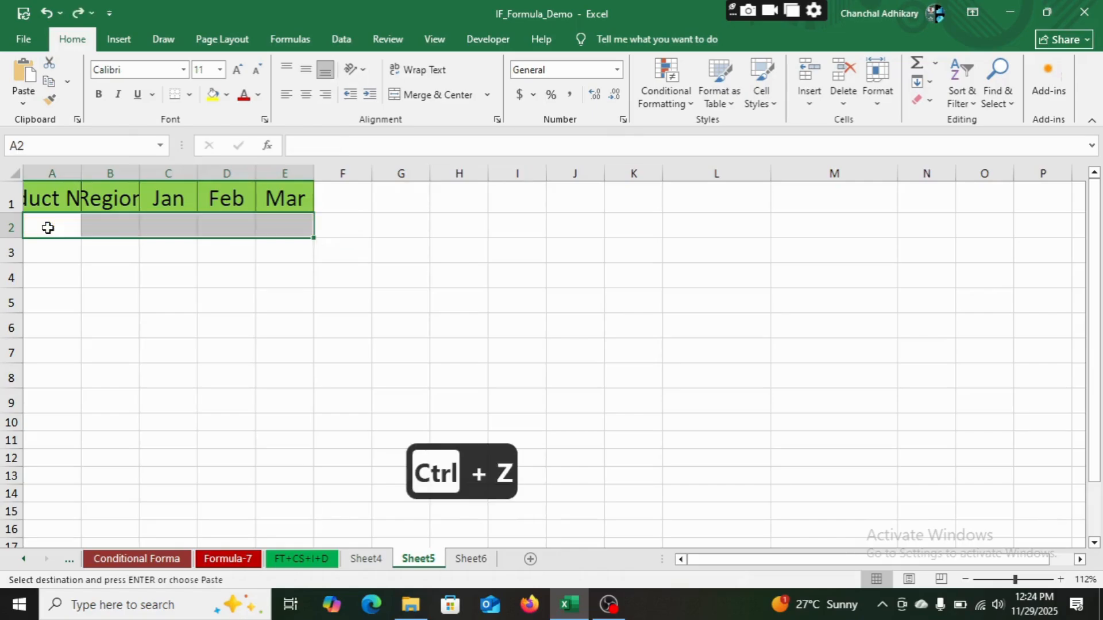
key(ctrl+z)
click(366, 559)
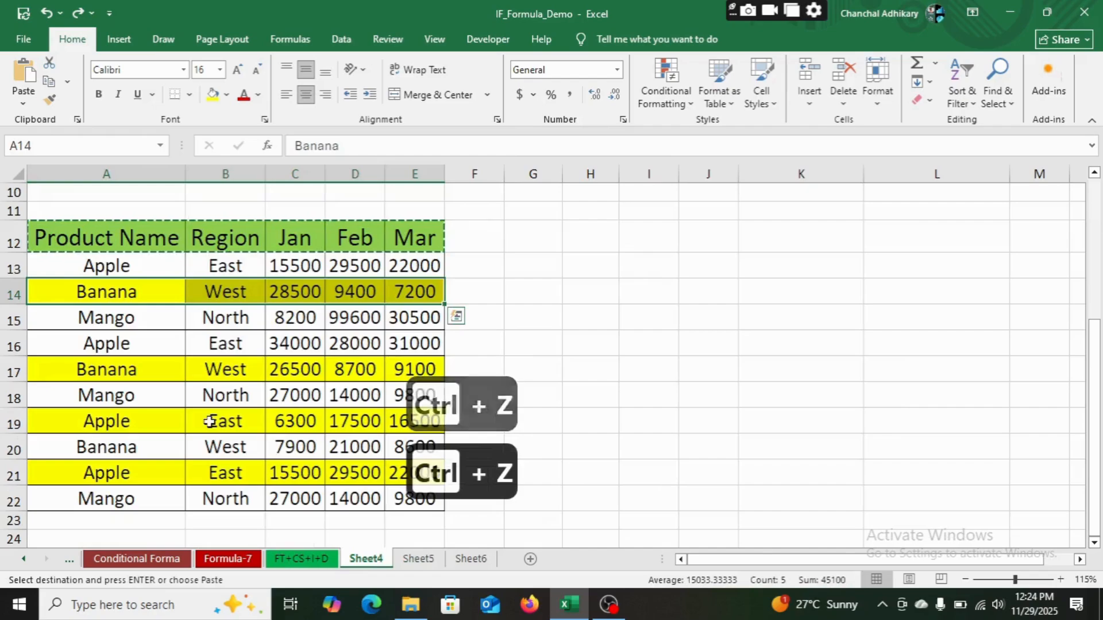
key(Escape)
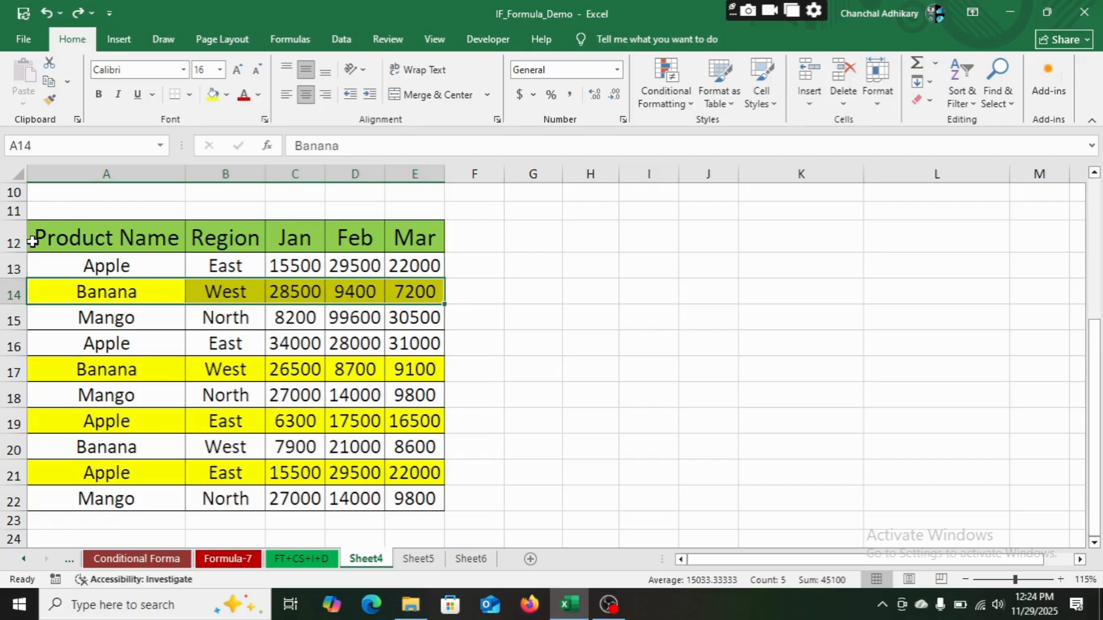
Step: Copy the entire header row 12 together with the yellow rows 14, 17, 19 and 21 on Sheet4 as one multiple selection
click(14, 241)
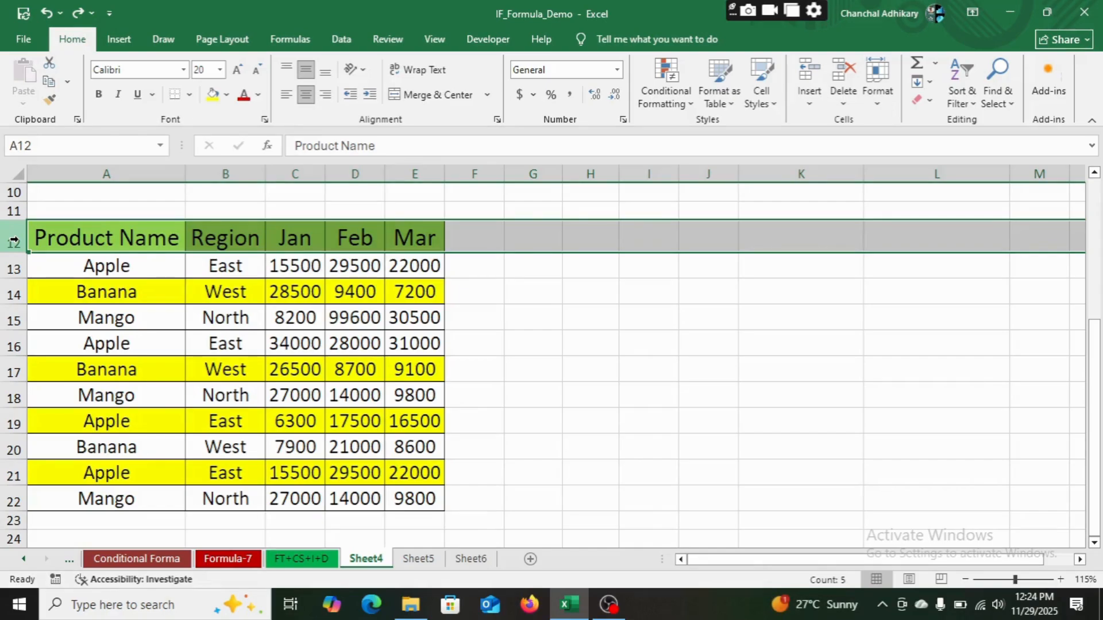
click(14, 293)
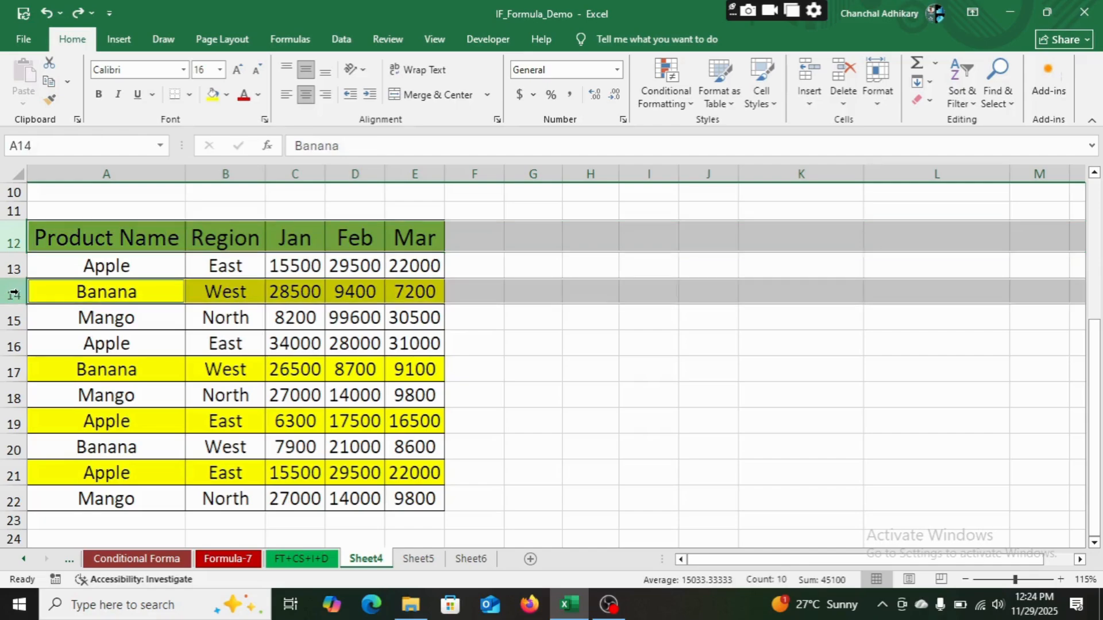
ctrl+click(12, 372)
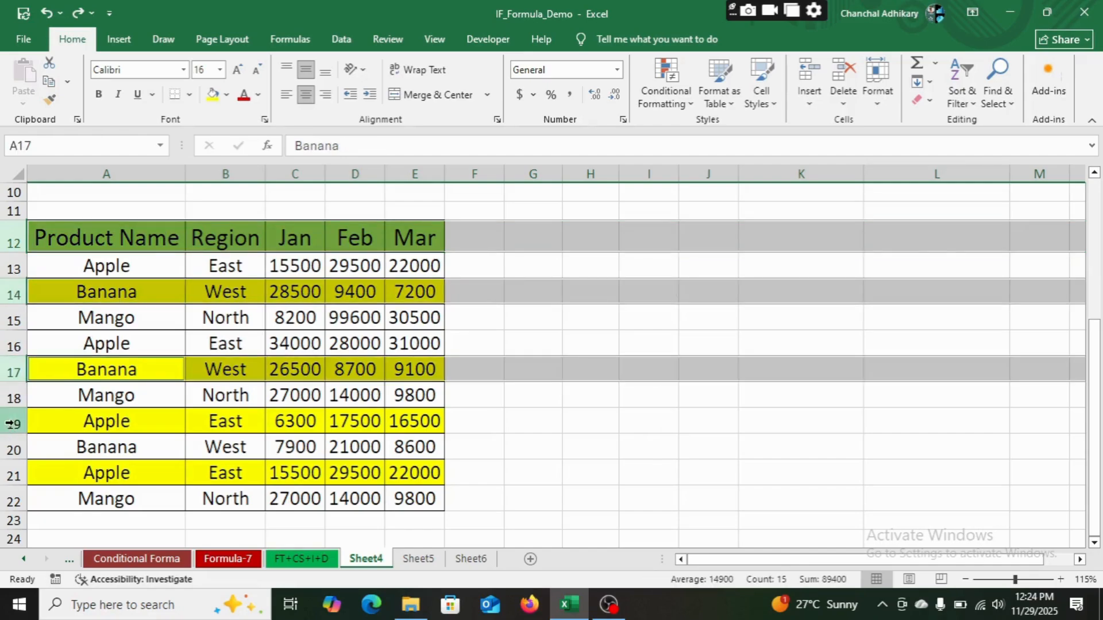
ctrl+click(12, 423)
ctrl+click(11, 475)
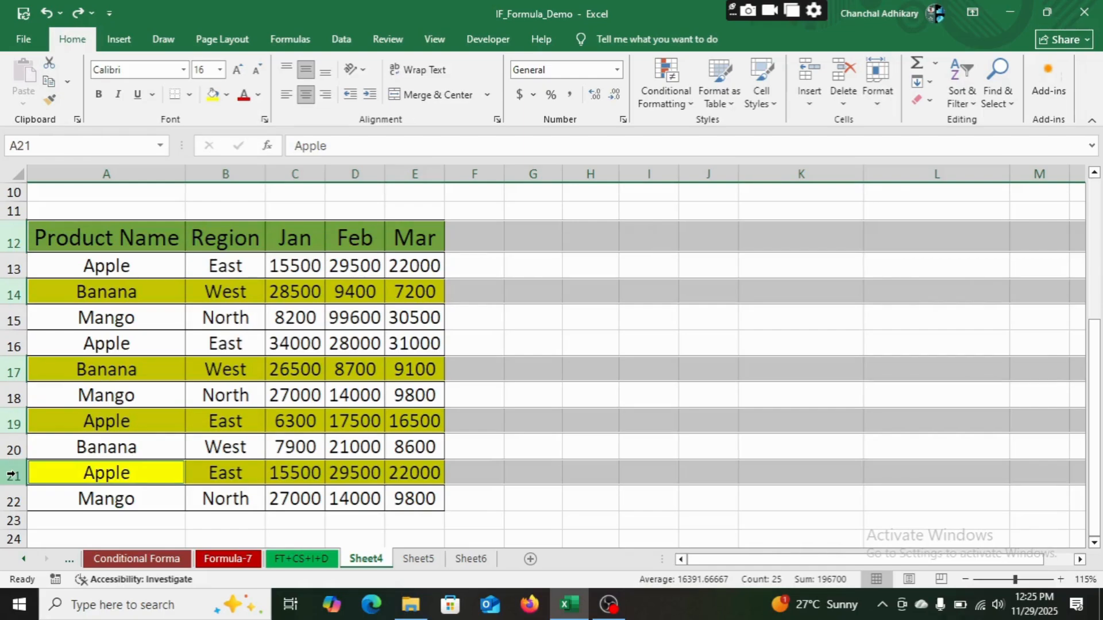
key(ctrl+c)
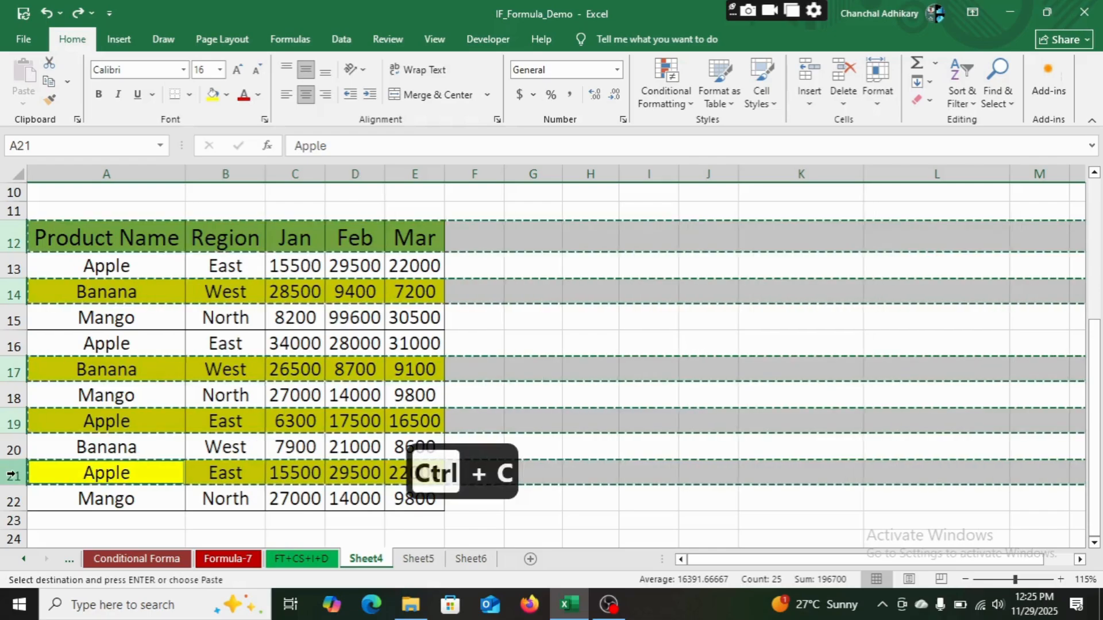
Step: Paste the copied header and yellow rows into Sheet5 starting at cell A1, and deselect the pasted rows
click(417, 559)
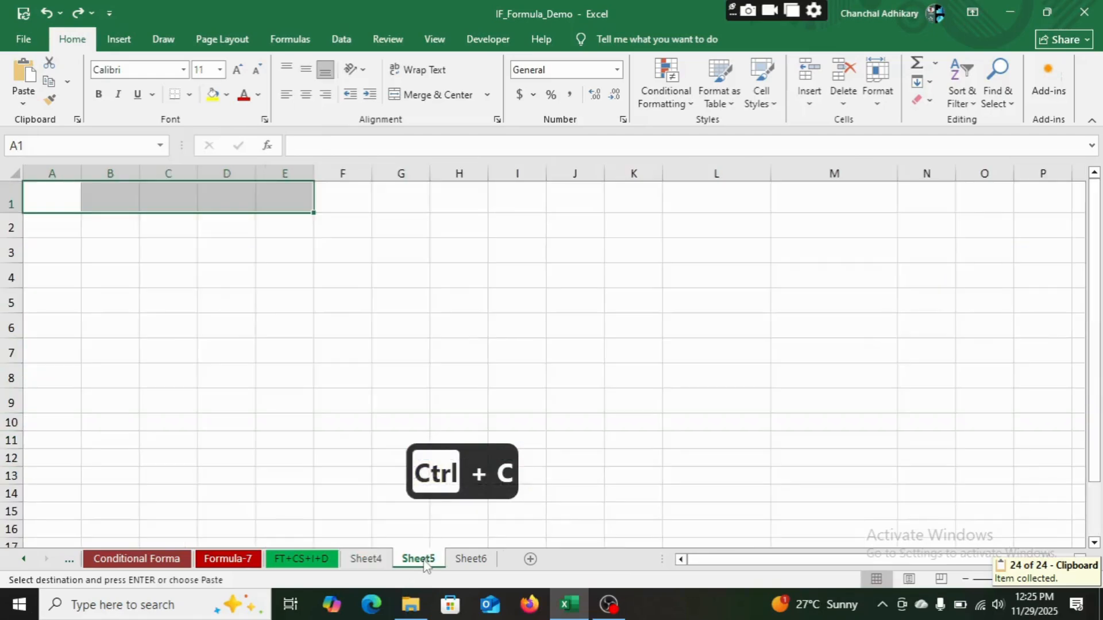
click(60, 200)
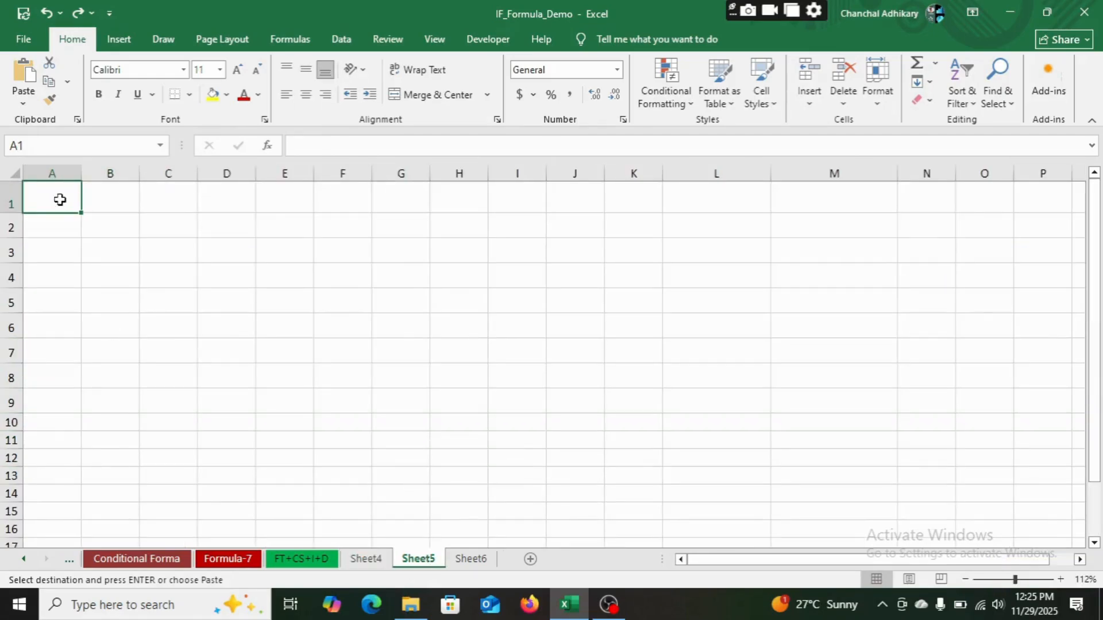
key(ctrl+v)
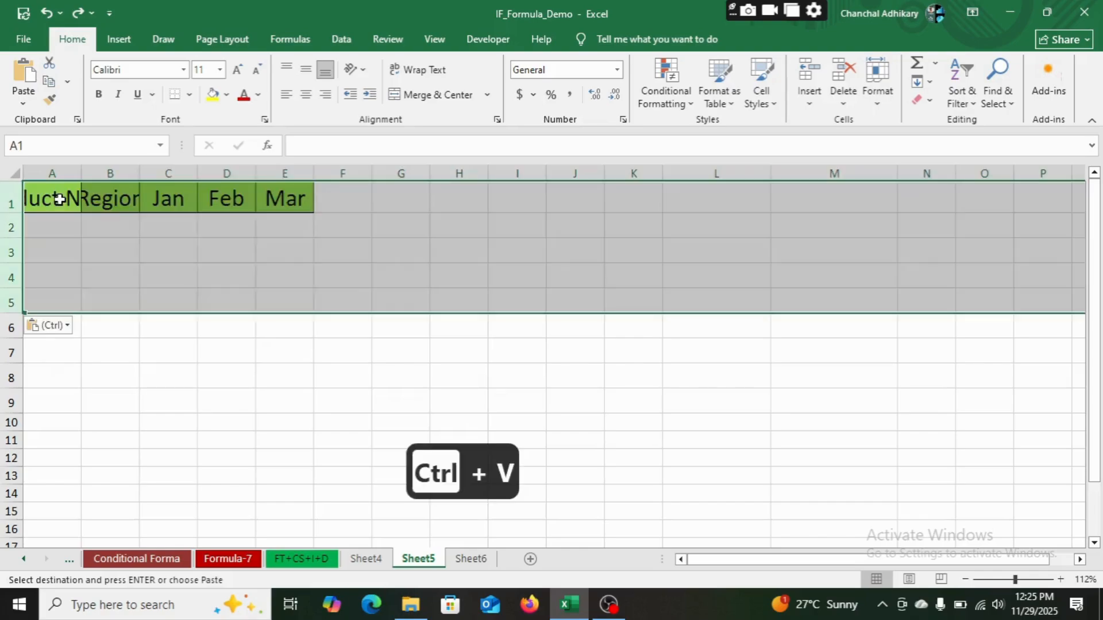
click(194, 371)
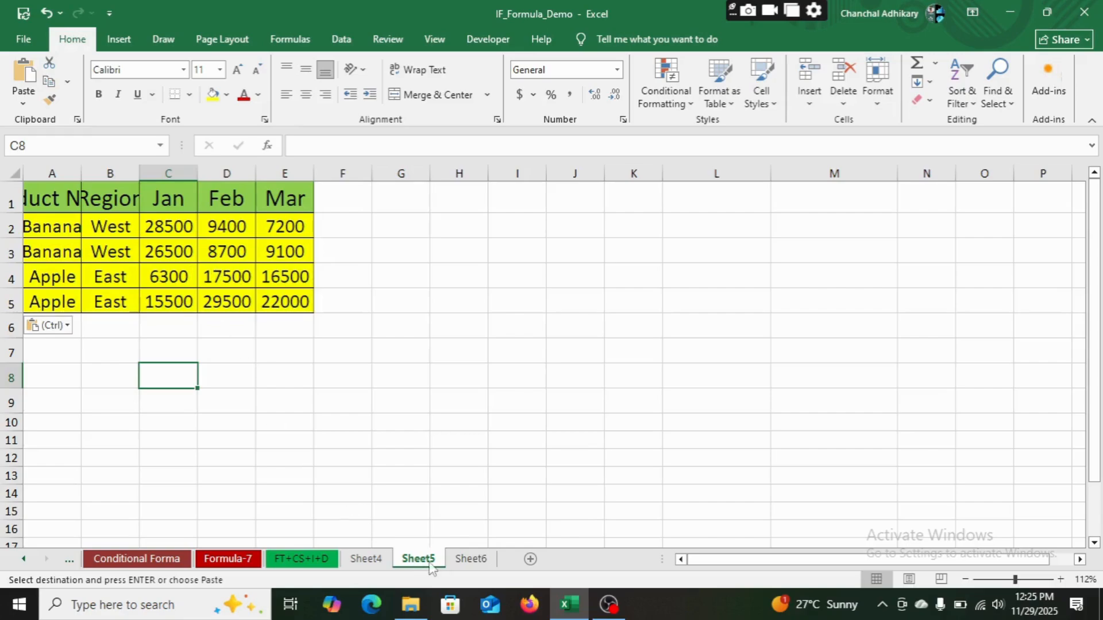
Step: Undo the header and yellow row paste on Sheet5 and cancel the pending row copy on Sheet4
click(370, 560)
key(Escape)
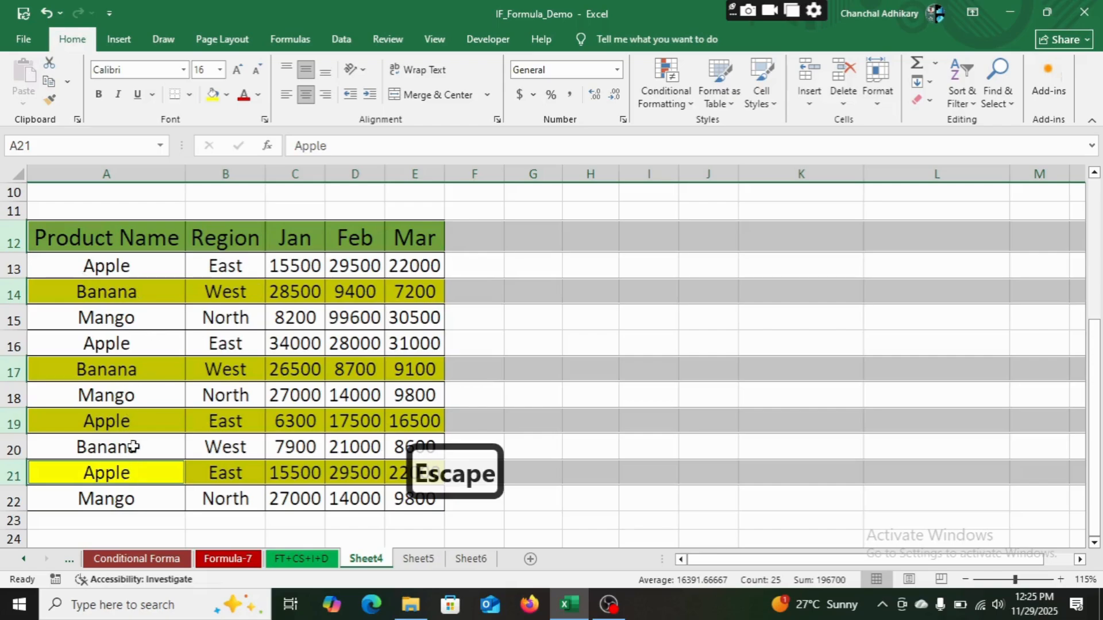
click(418, 558)
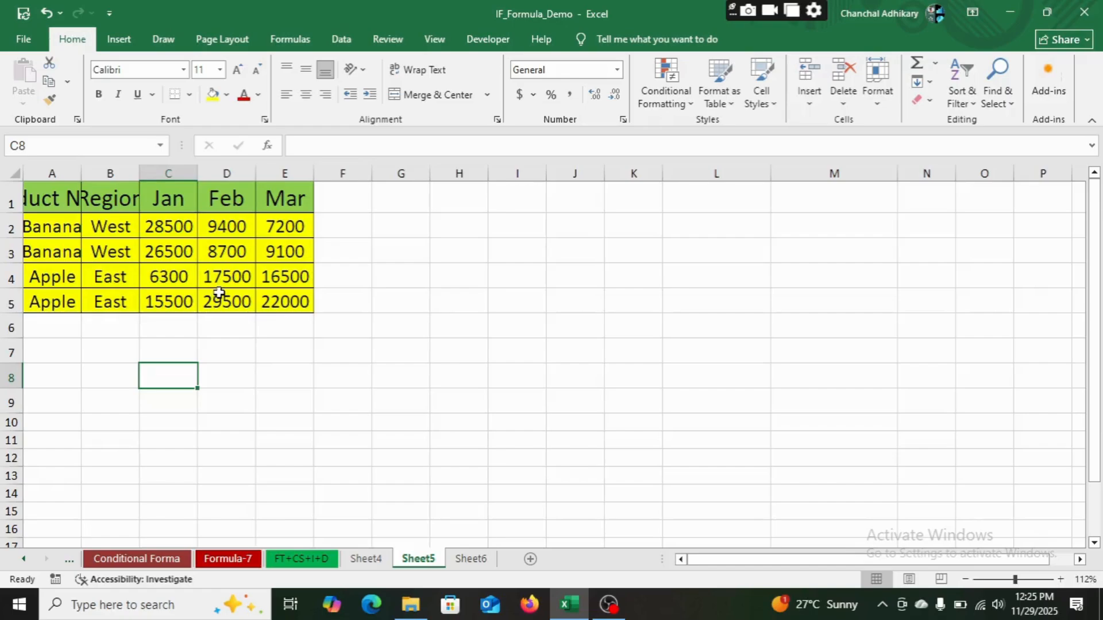
key(ctrl+z)
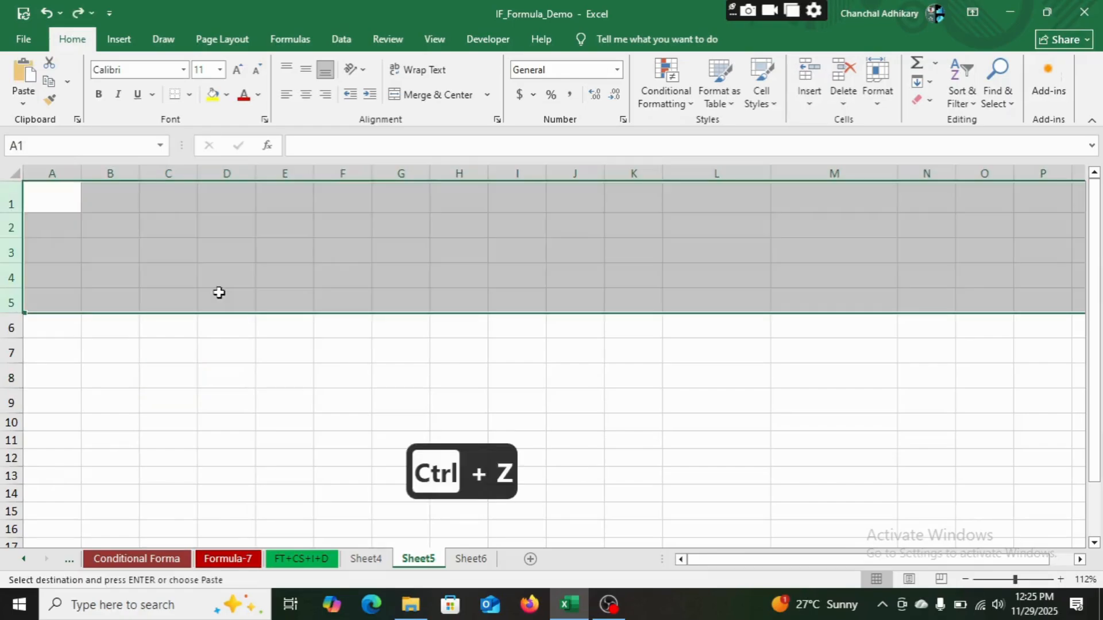
click(366, 558)
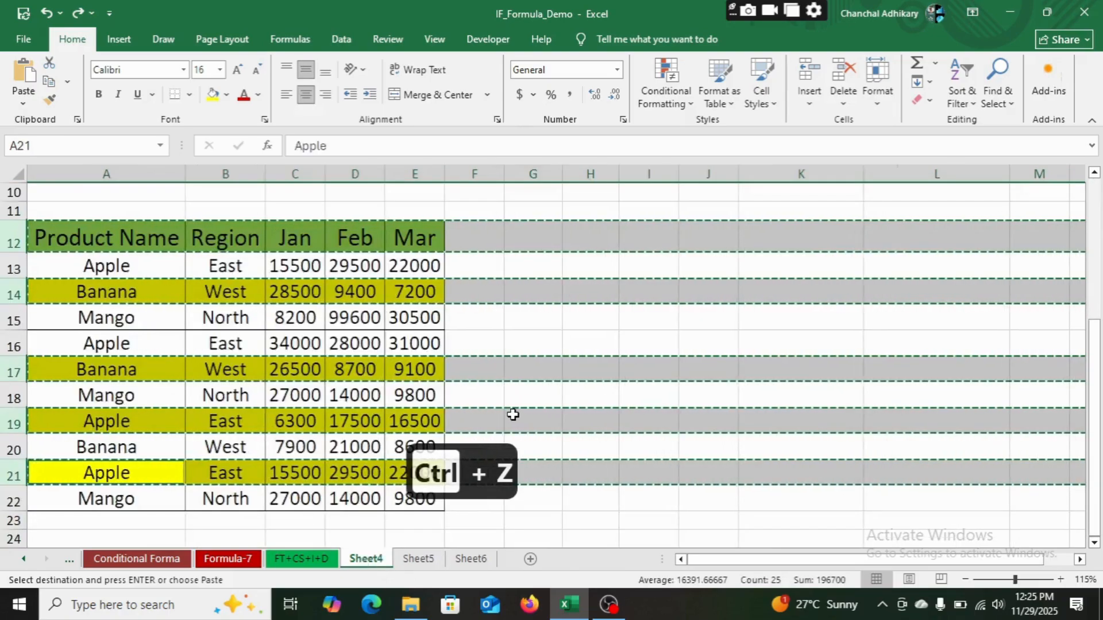
key(Escape)
Step: Copy the product table A1:E9 on Sheet4 and deselect it while keeping the copy active
scroll(701, 382, up, 3)
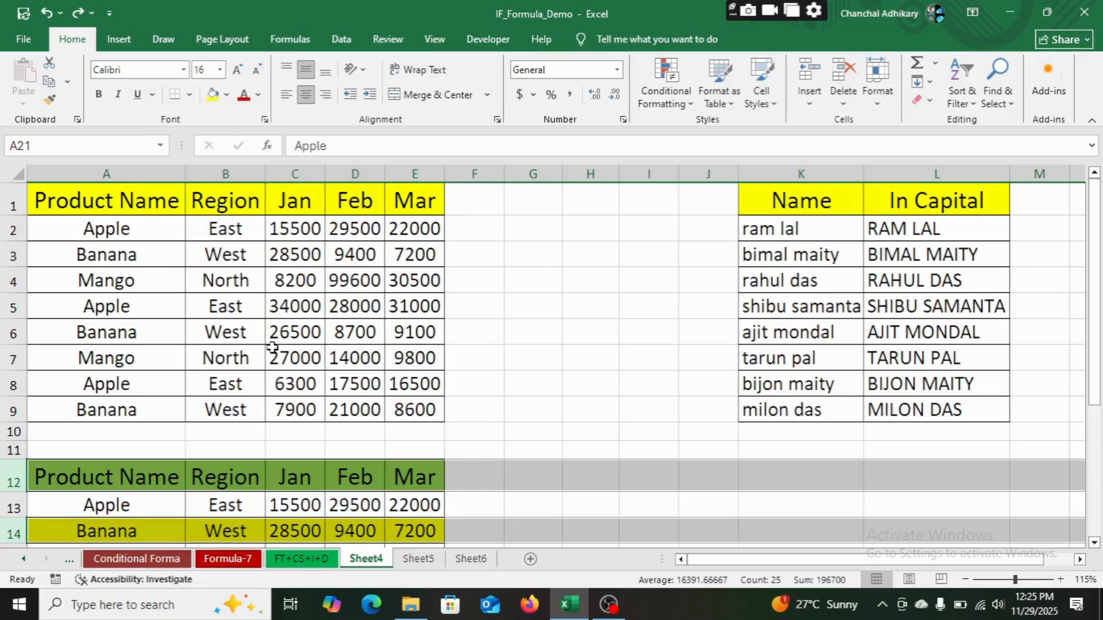
click(40, 197)
drag(40, 197, 402, 411)
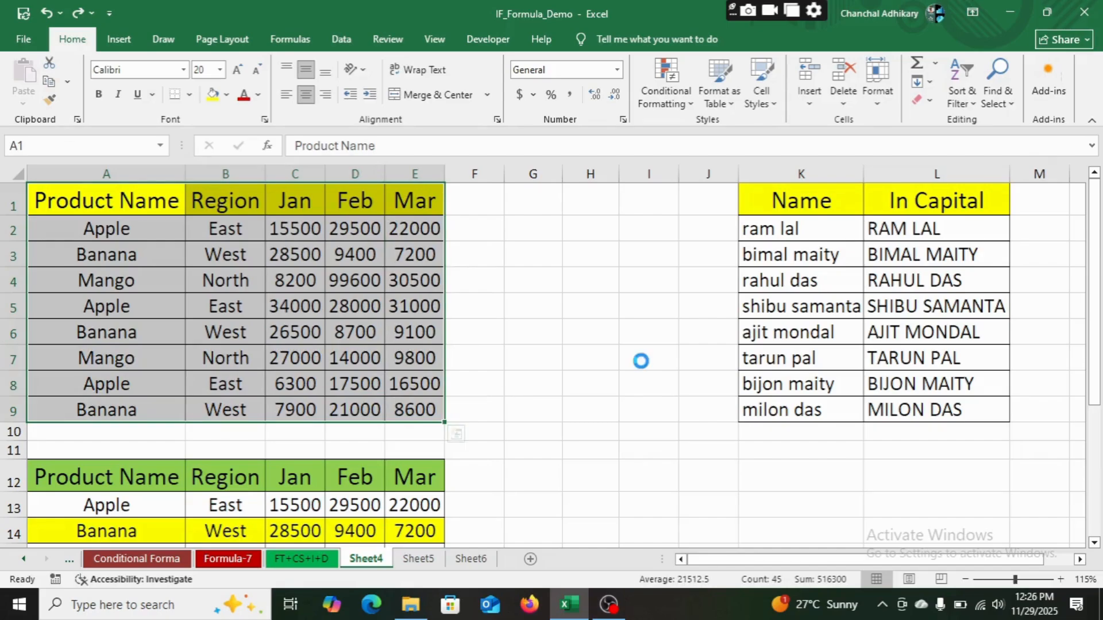
key(ctrl+c)
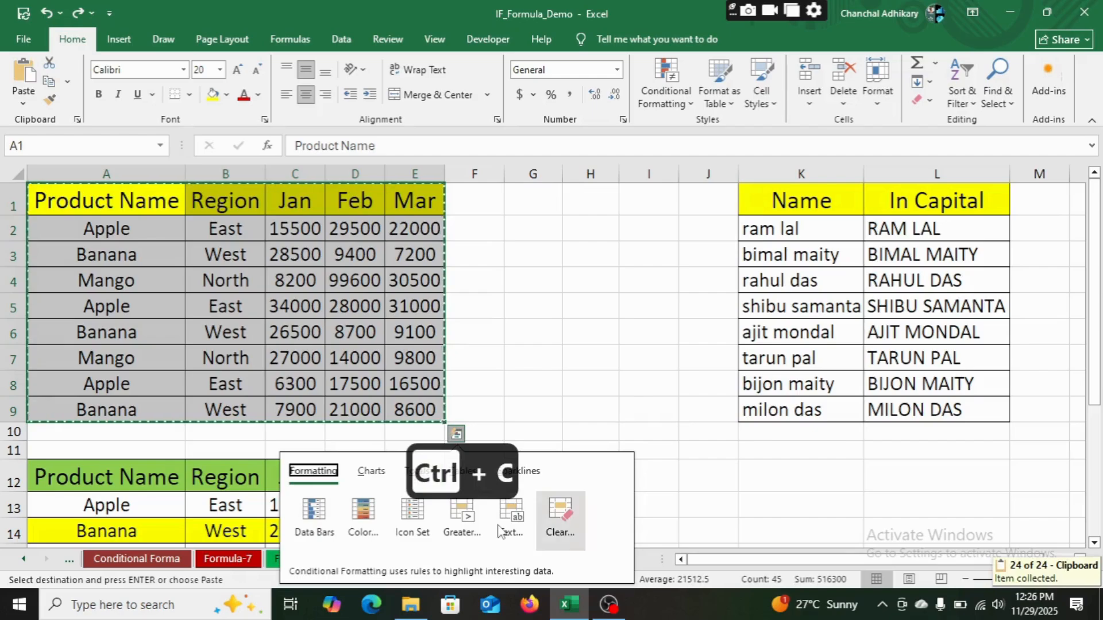
click(757, 447)
Step: Paste only the formats of the copied table into Sheet5 at cell A1 using Paste Special
click(418, 559)
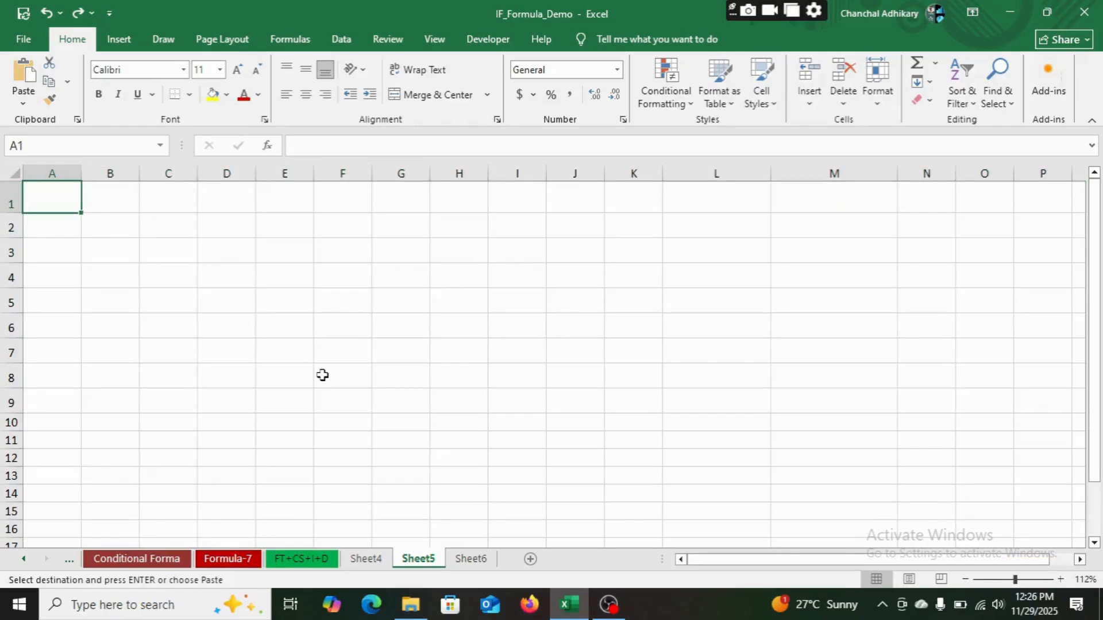
key(alt+e)
key(s)
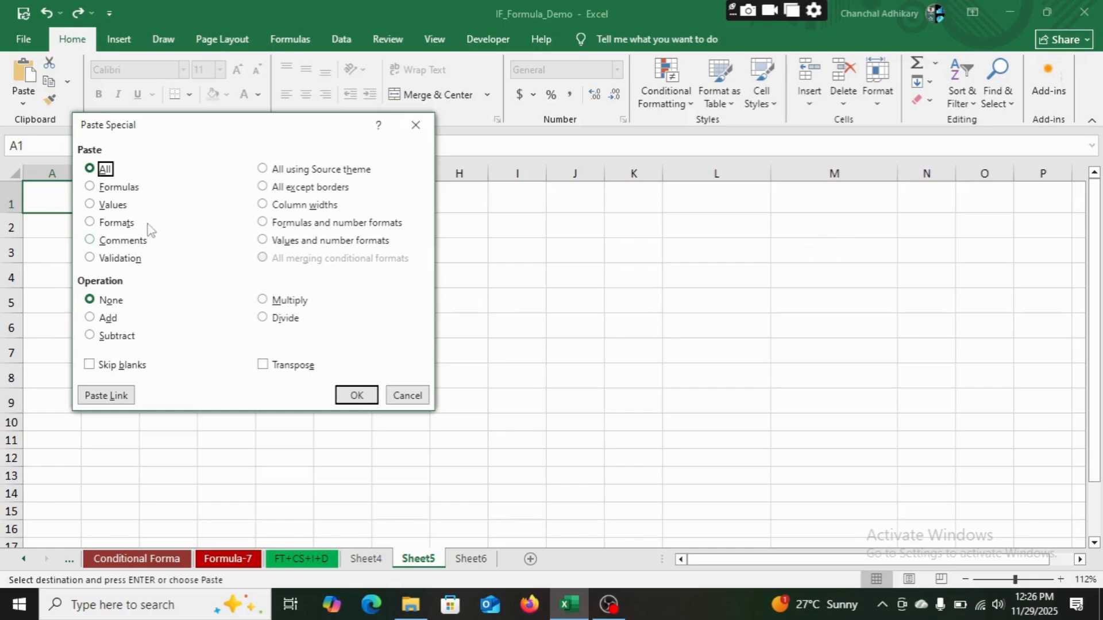
click(90, 223)
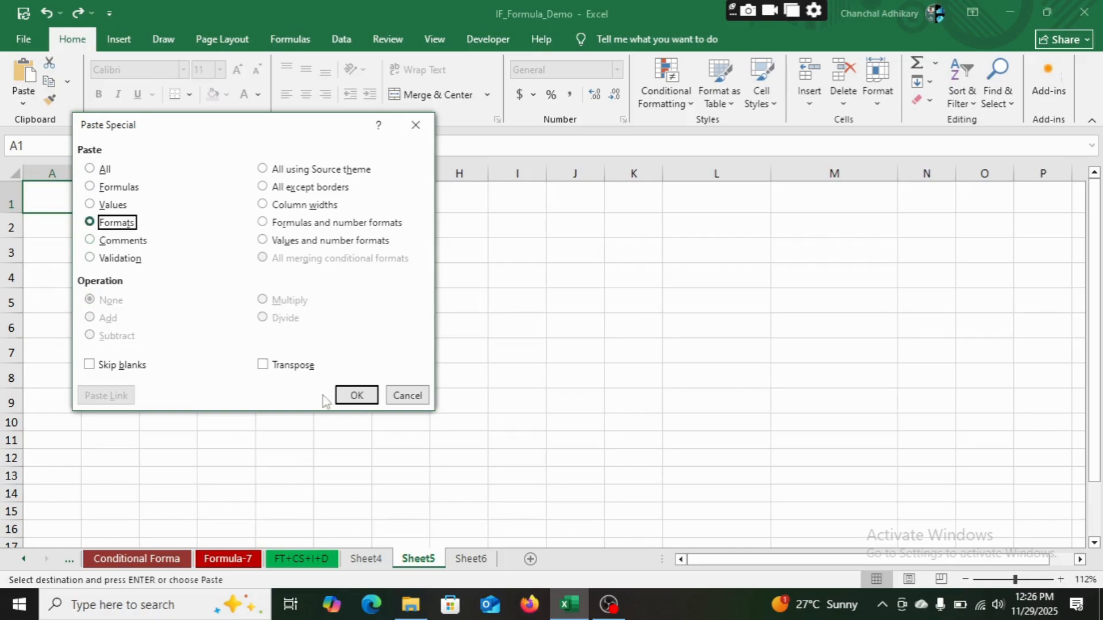
click(357, 396)
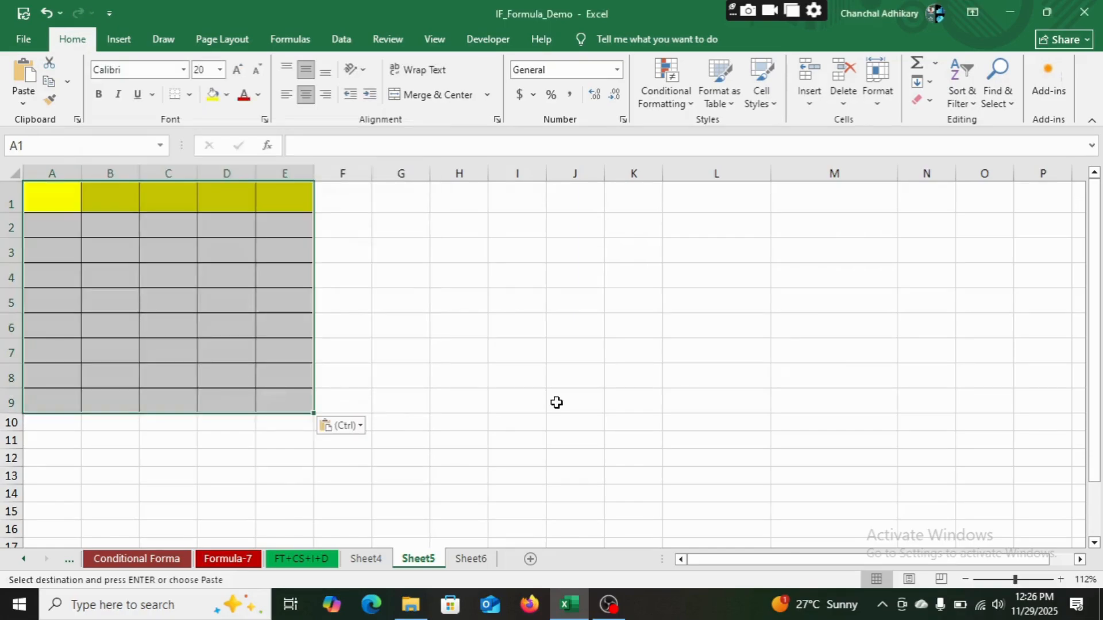
Step: Compare the formatting pasted on Sheet5 with the source table on Sheet4, and cancel the pending copy
click(366, 559)
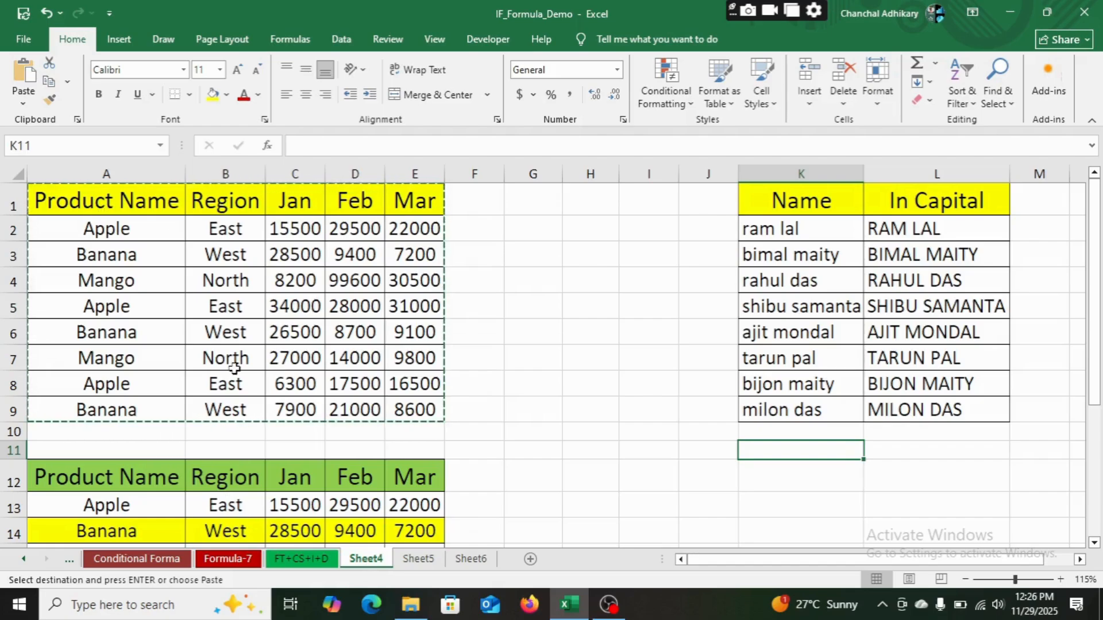
click(418, 559)
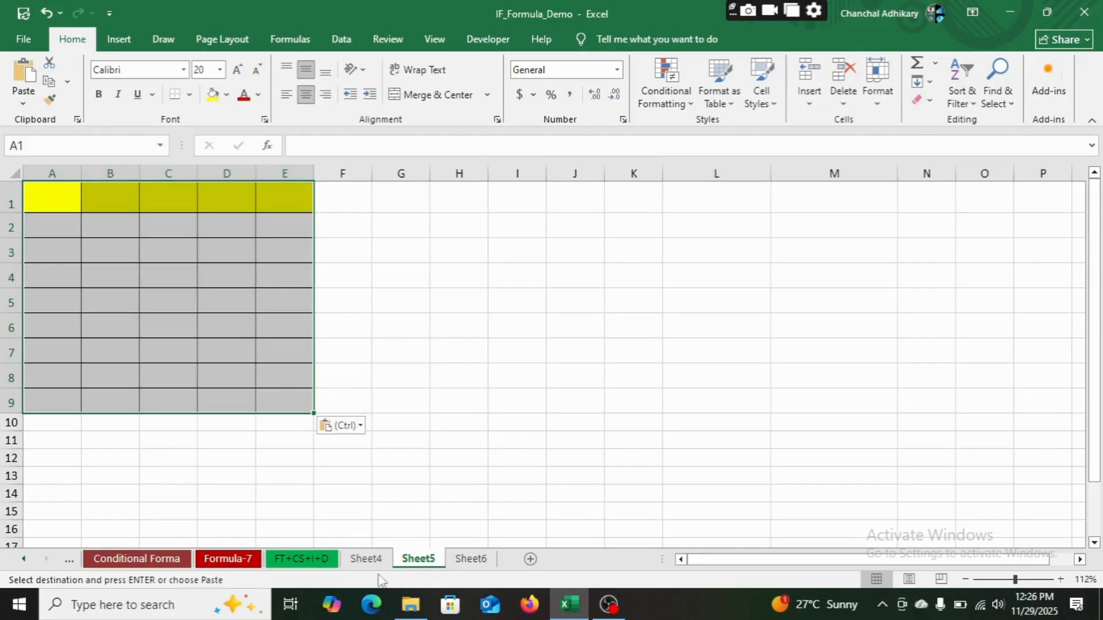
click(366, 559)
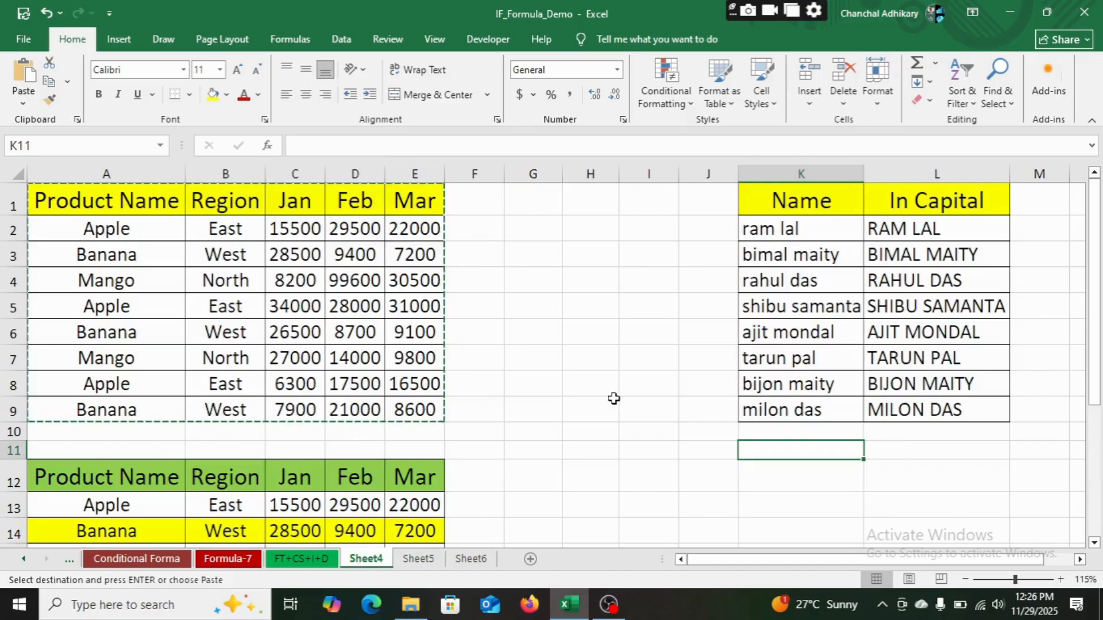
key(Escape)
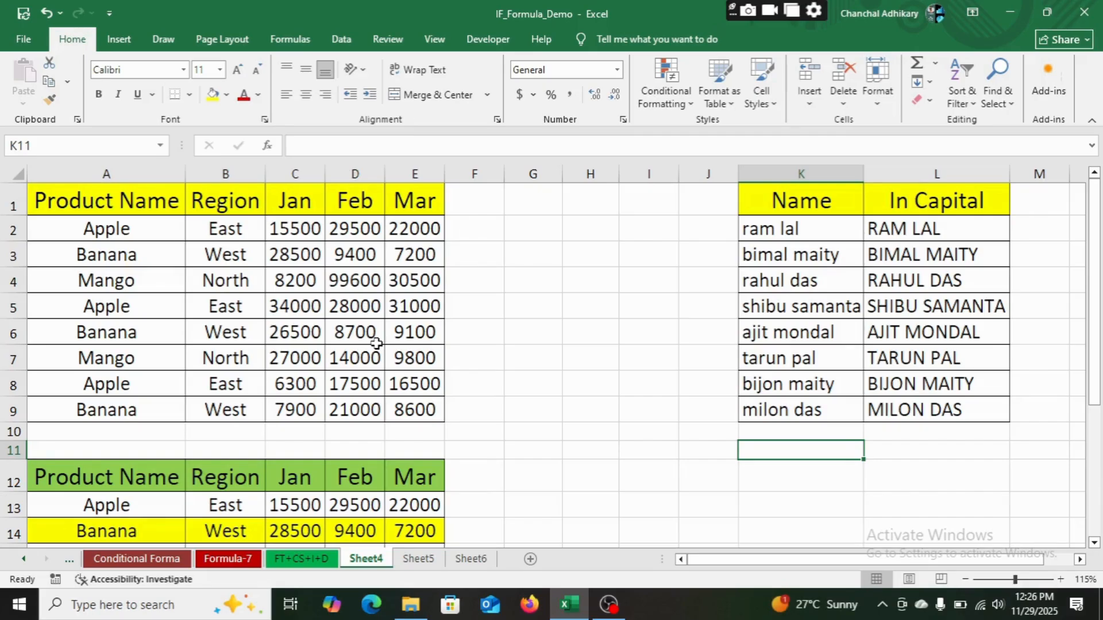
Step: Copy table A1:E9 from Sheet4 and paste only its values into Sheet5 at cell G1 using Paste Special
drag(63, 201, 405, 409)
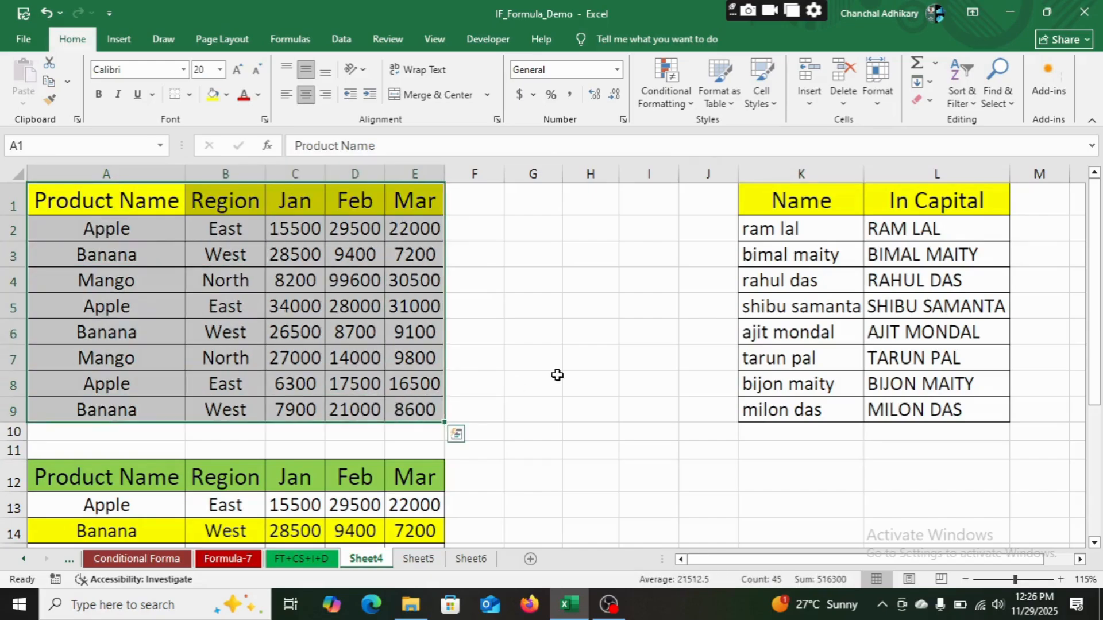
key(ctrl+c)
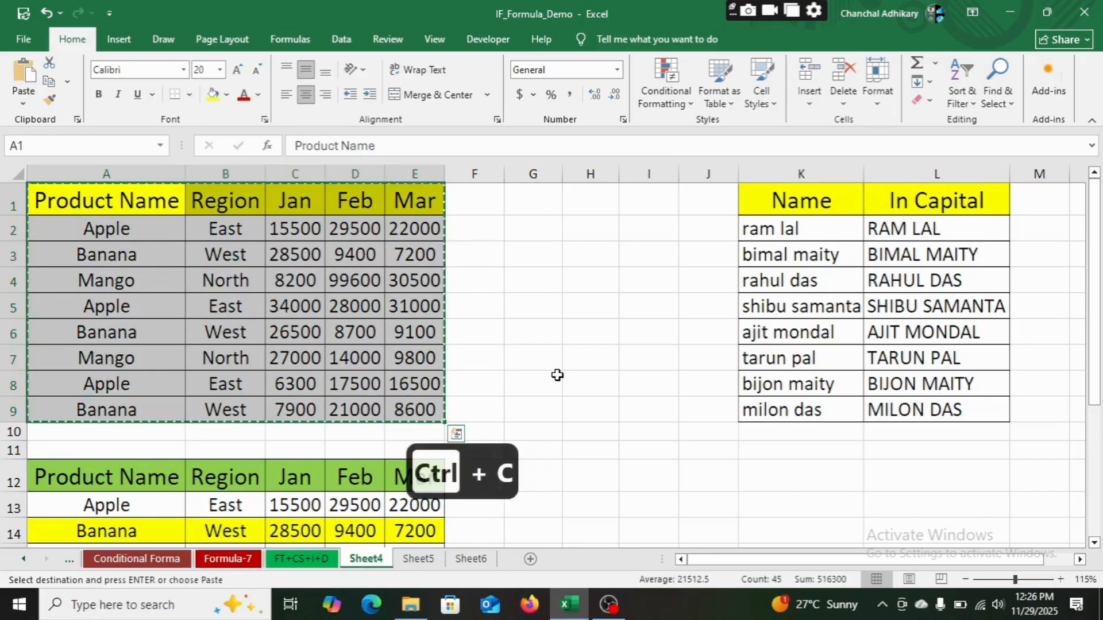
click(419, 560)
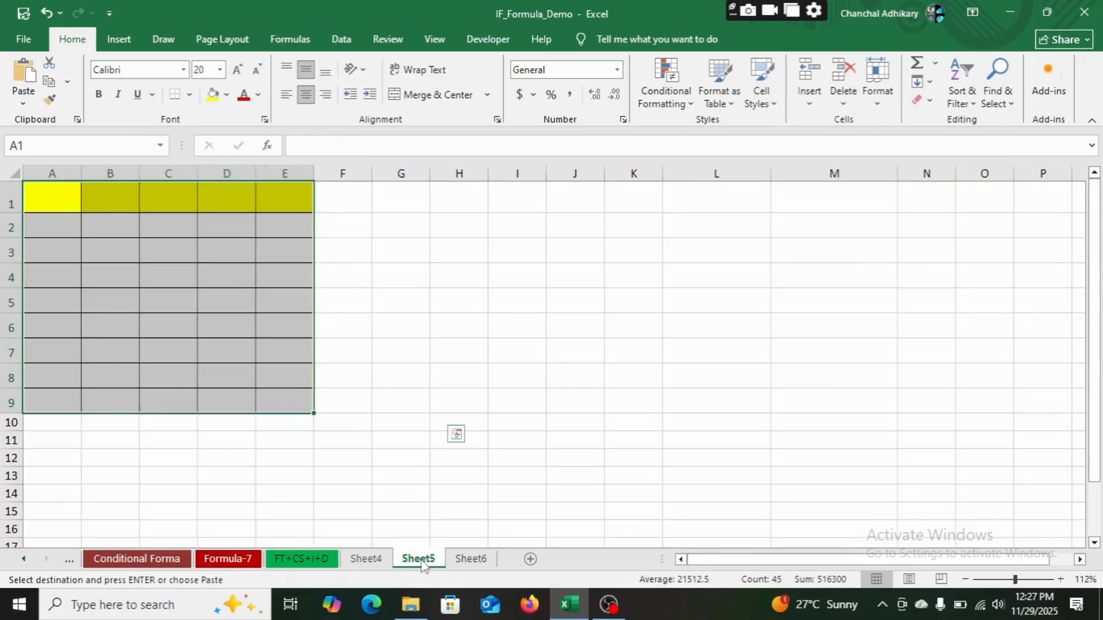
click(404, 199)
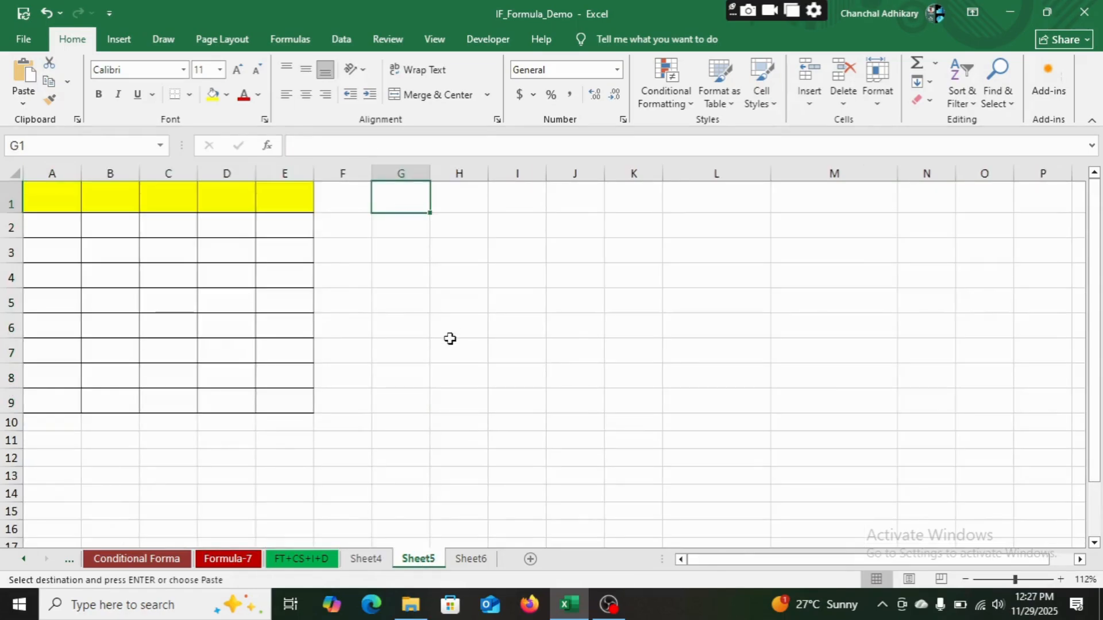
key(alt+e)
key(s)
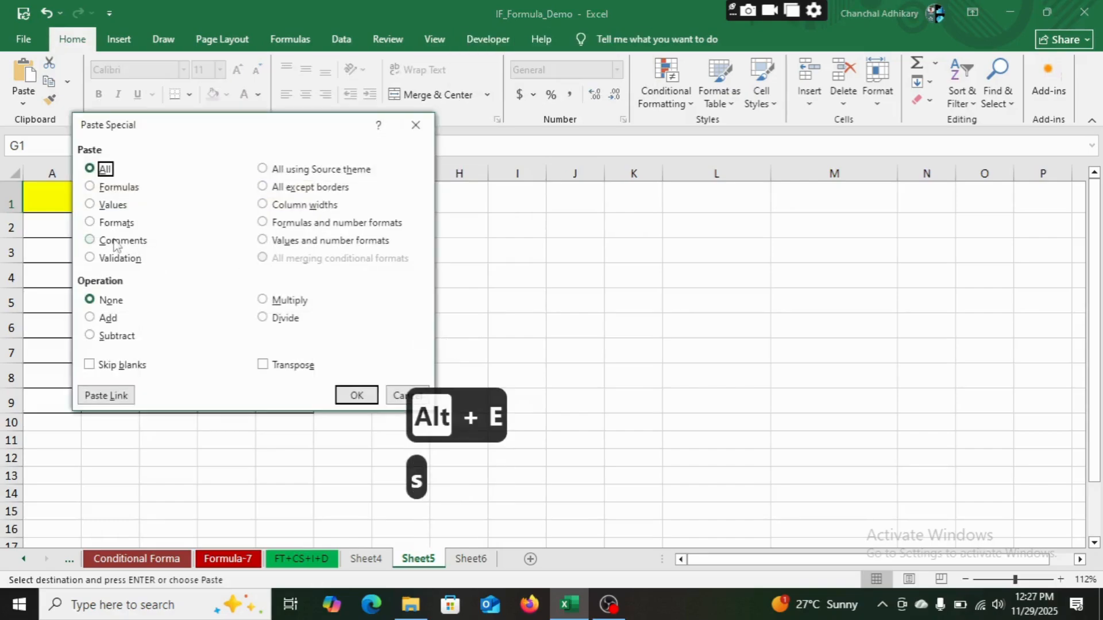
click(90, 206)
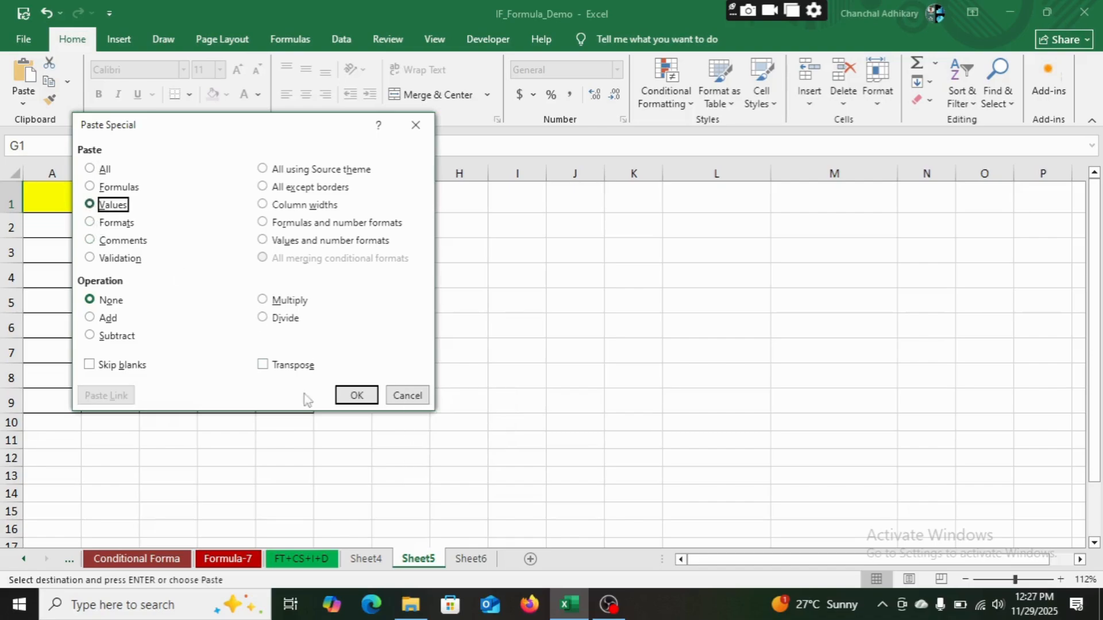
click(356, 396)
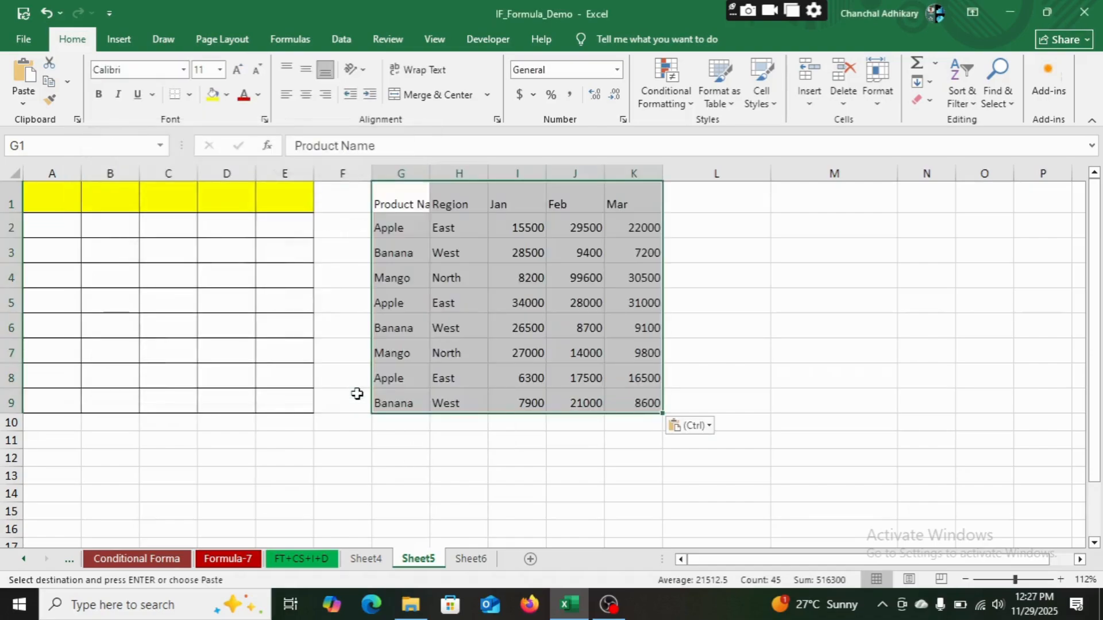
click(822, 315)
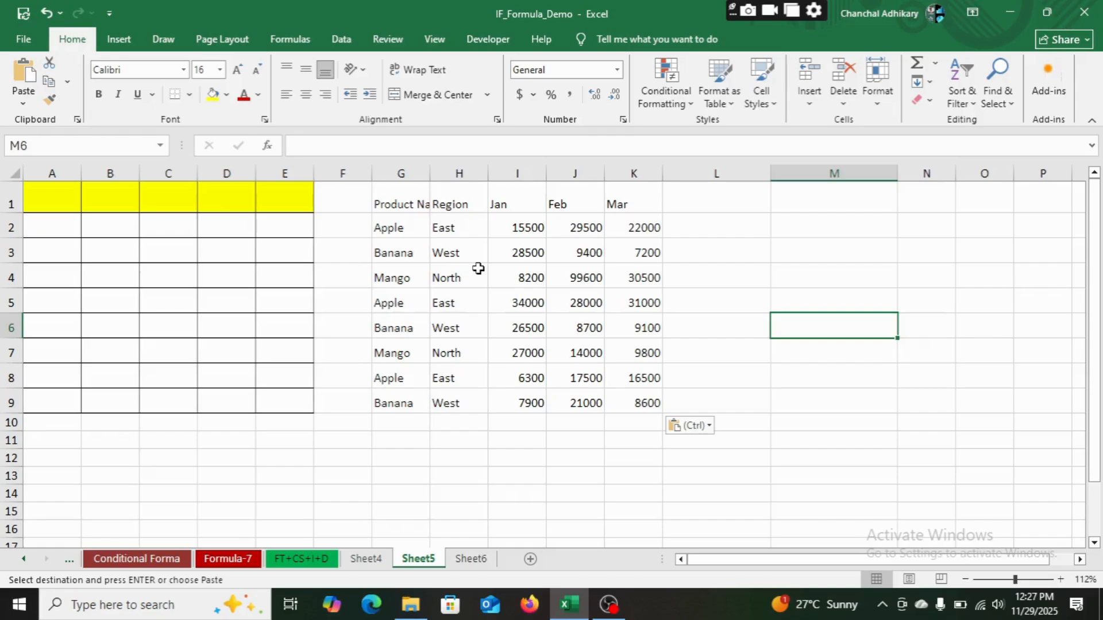
Step: Cancel the pending table copy on Sheet4, deselect the table and review the pasted values on Sheet5
click(366, 559)
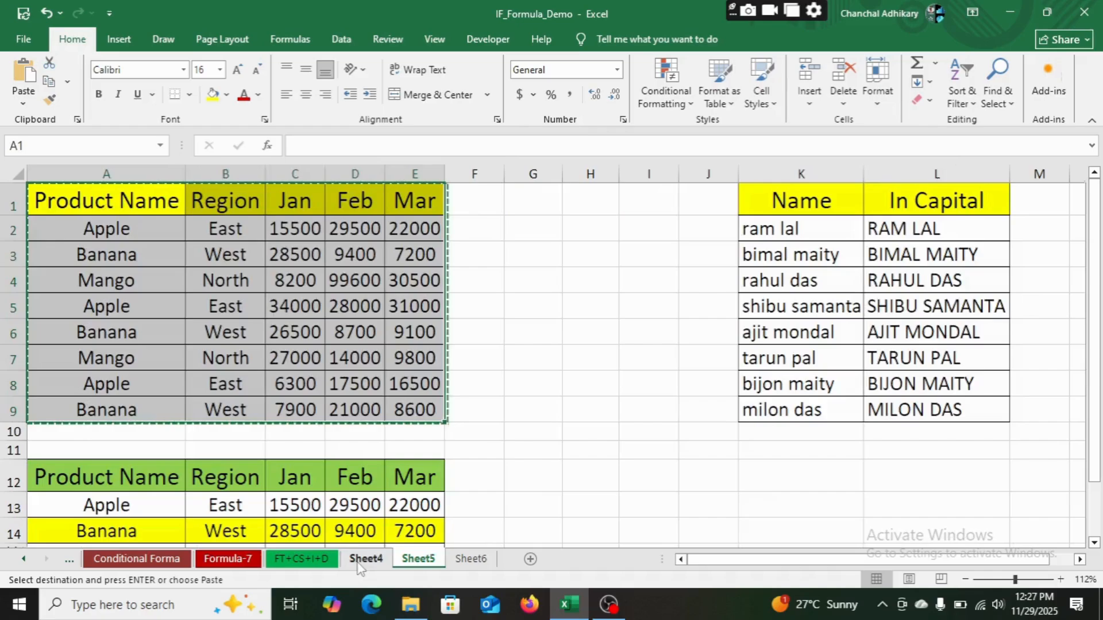
key(Escape)
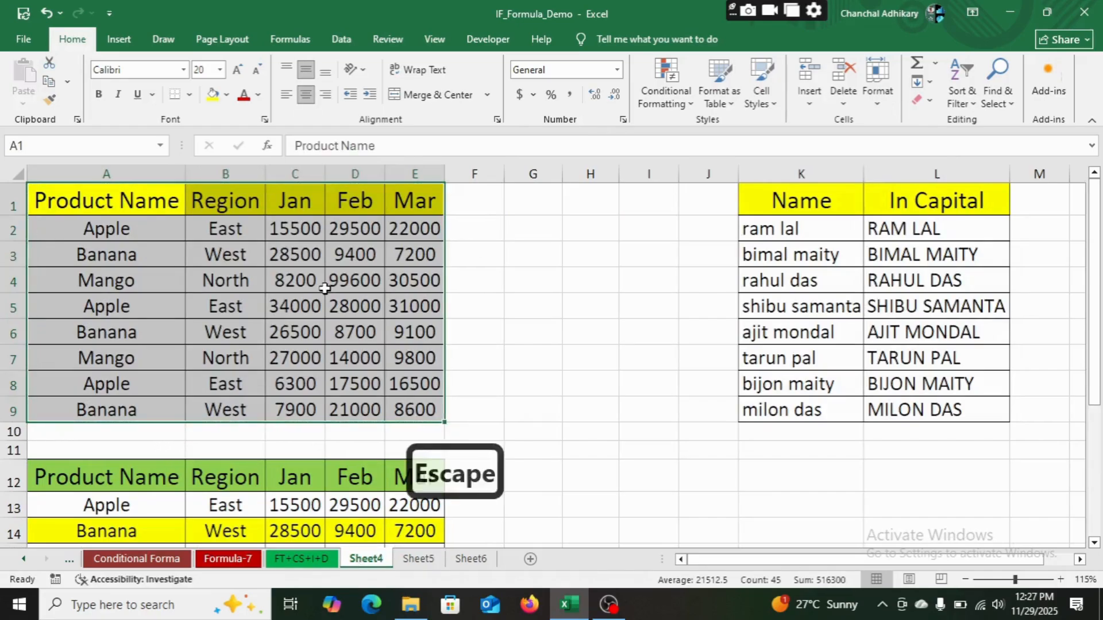
click(505, 259)
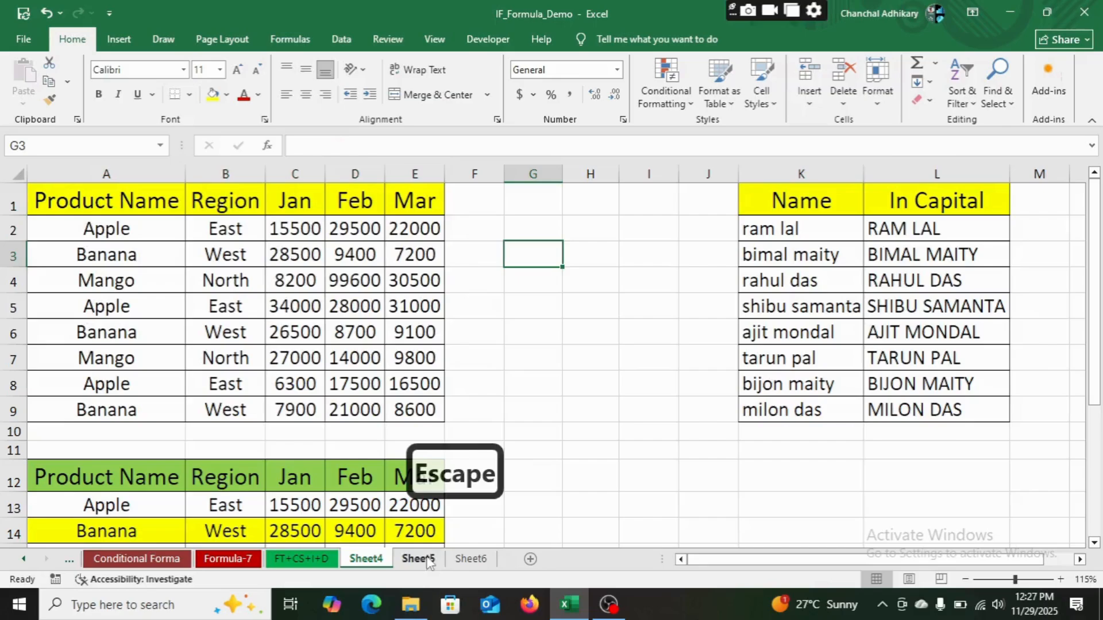
click(418, 559)
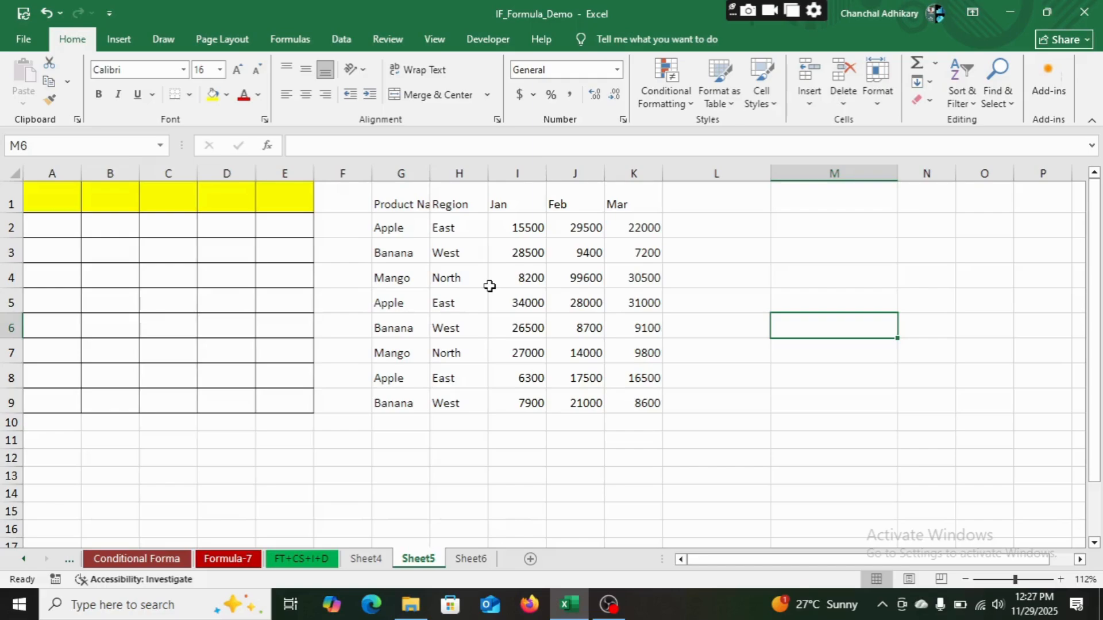
Step: Examine the formula in cell L2 of the In Capital column on Sheet4 without changing it
click(368, 558)
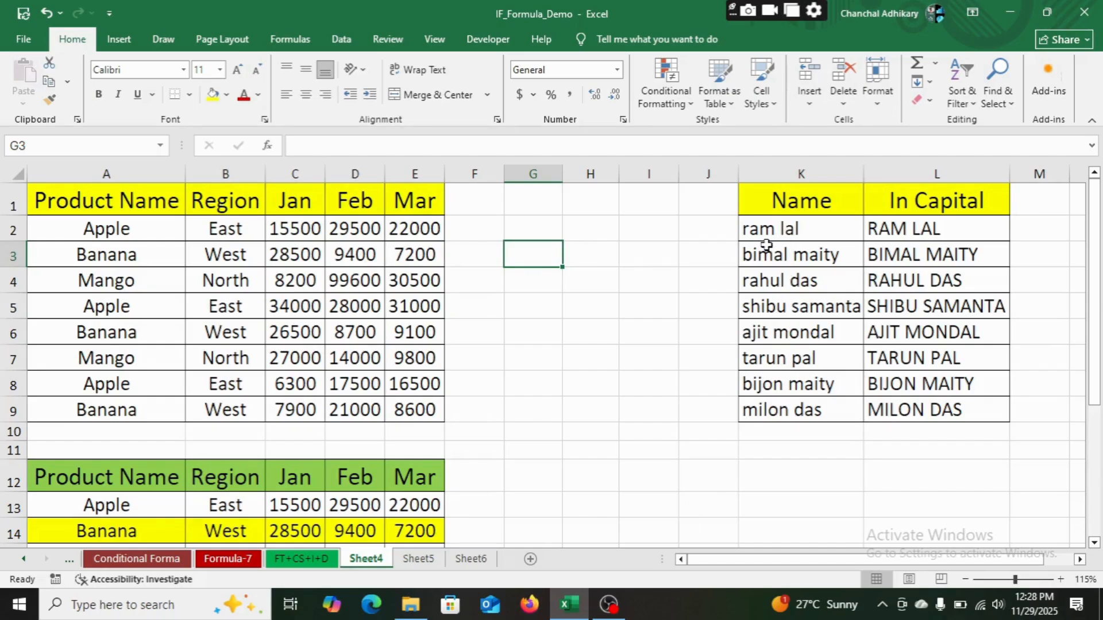
click(954, 232)
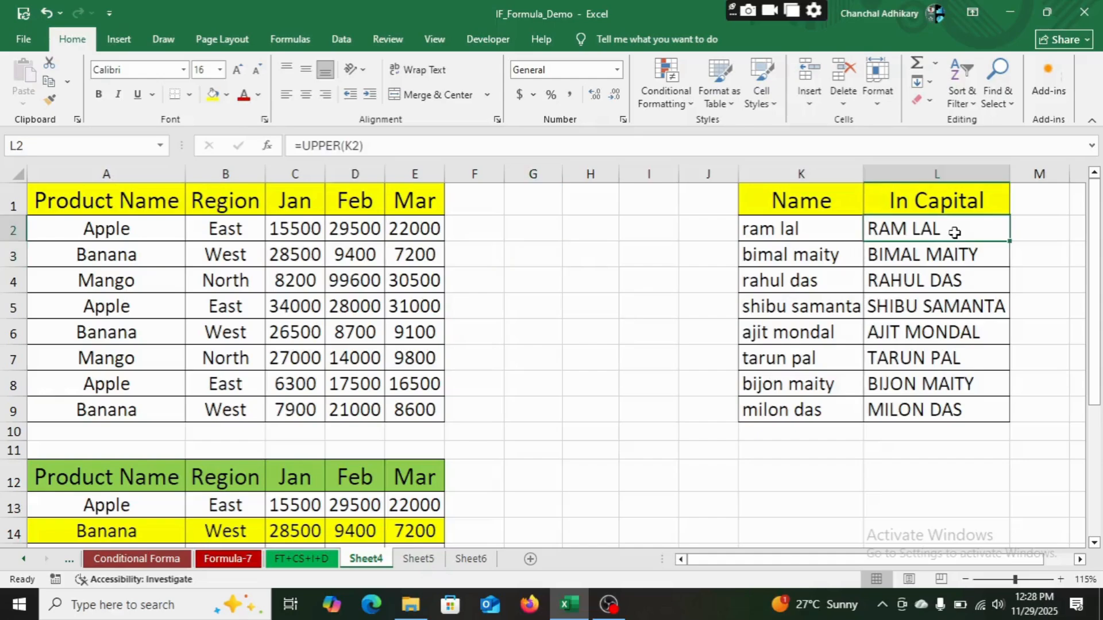
double_click(954, 232)
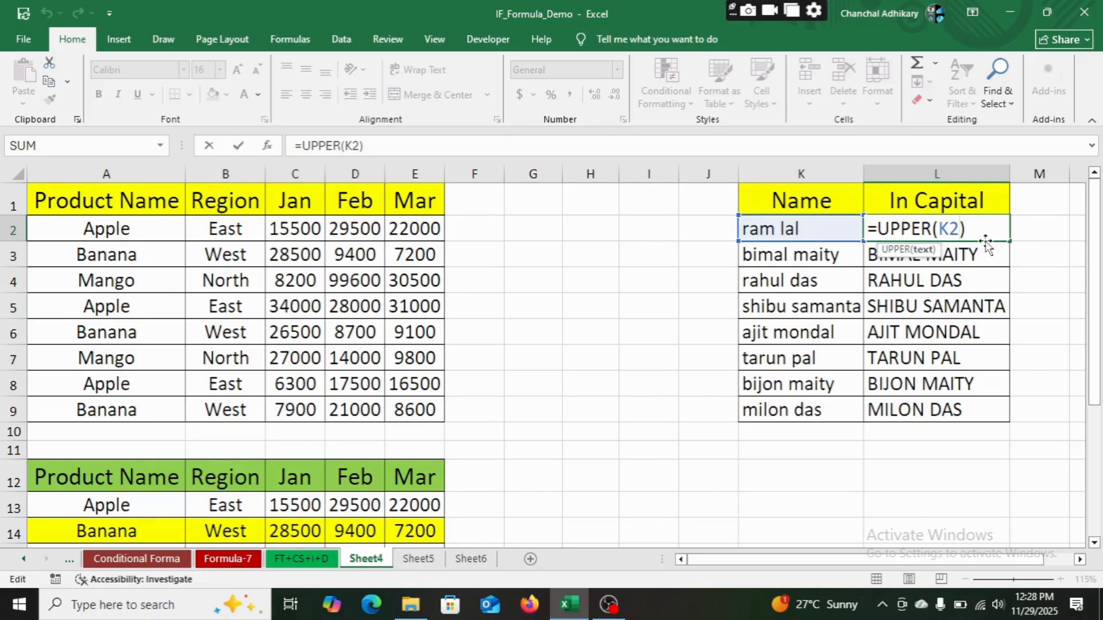
key(Return)
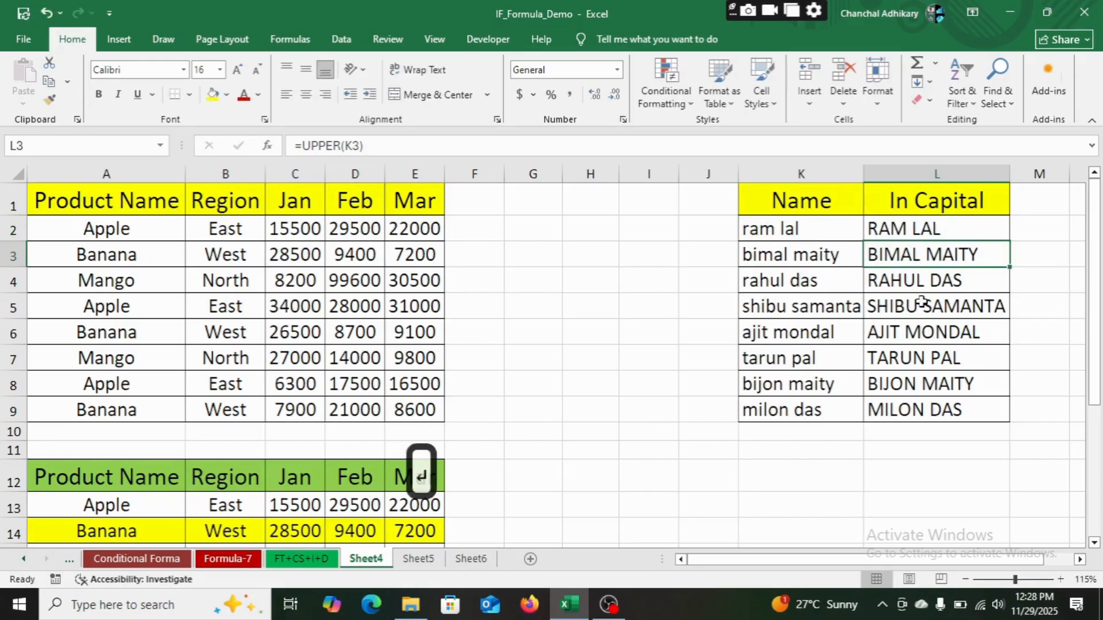
Step: Copy the In Capital formula cells L2:L9 on Sheet4
click(923, 238)
drag(923, 237, 929, 418)
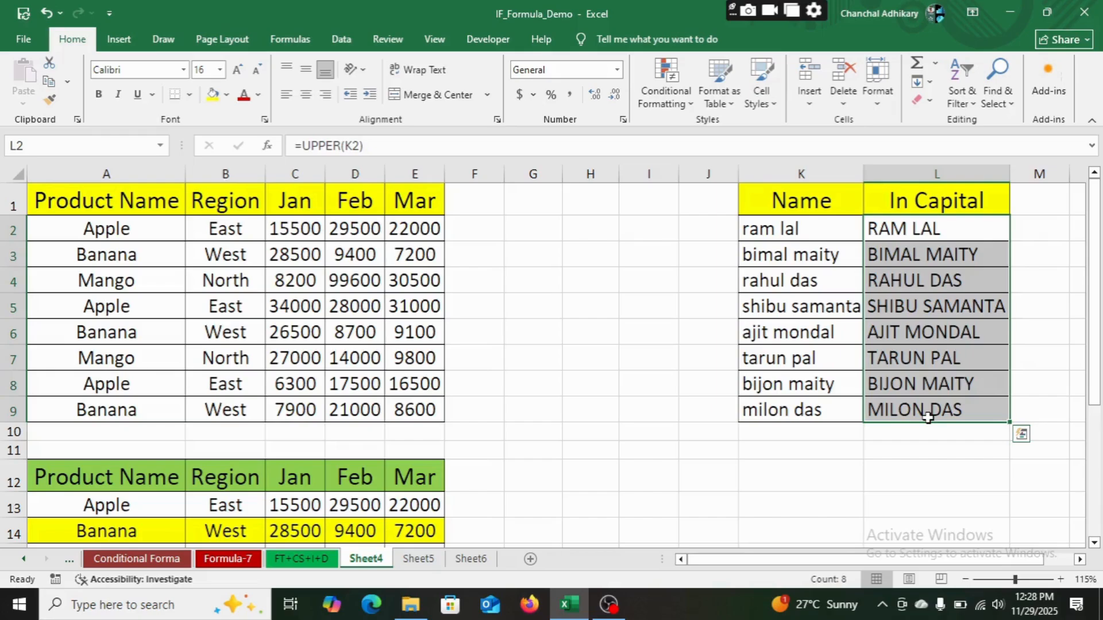
key(ctrl+c)
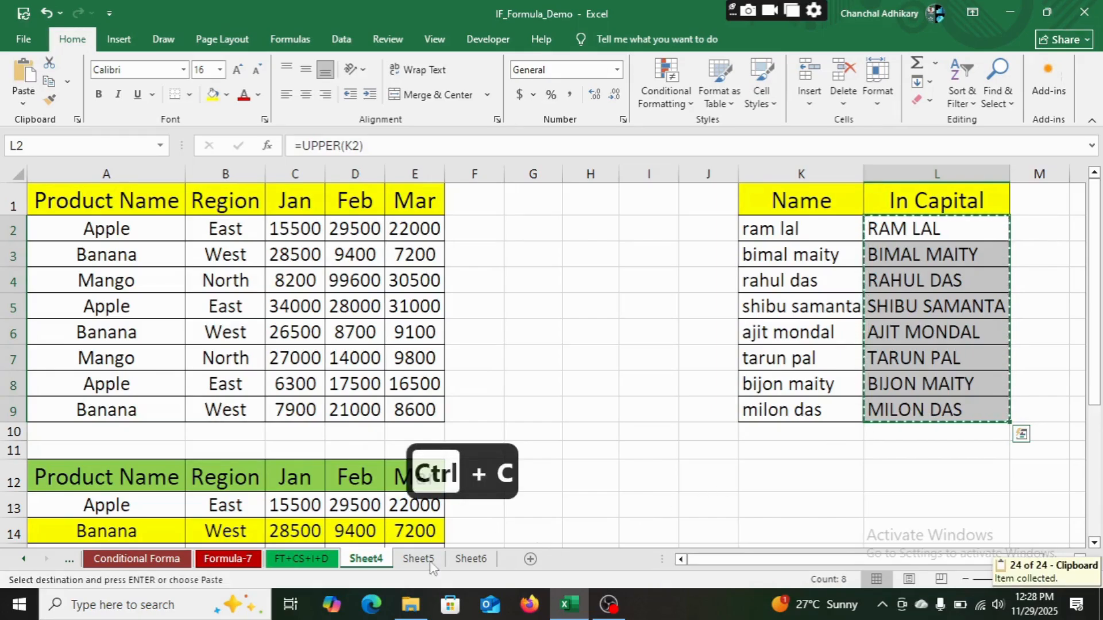
Step: Paste only the formulas of the copied In Capital cells into Sheet6 at cell B2 using Paste Special
click(471, 558)
scroll(654, 310, up, 3)
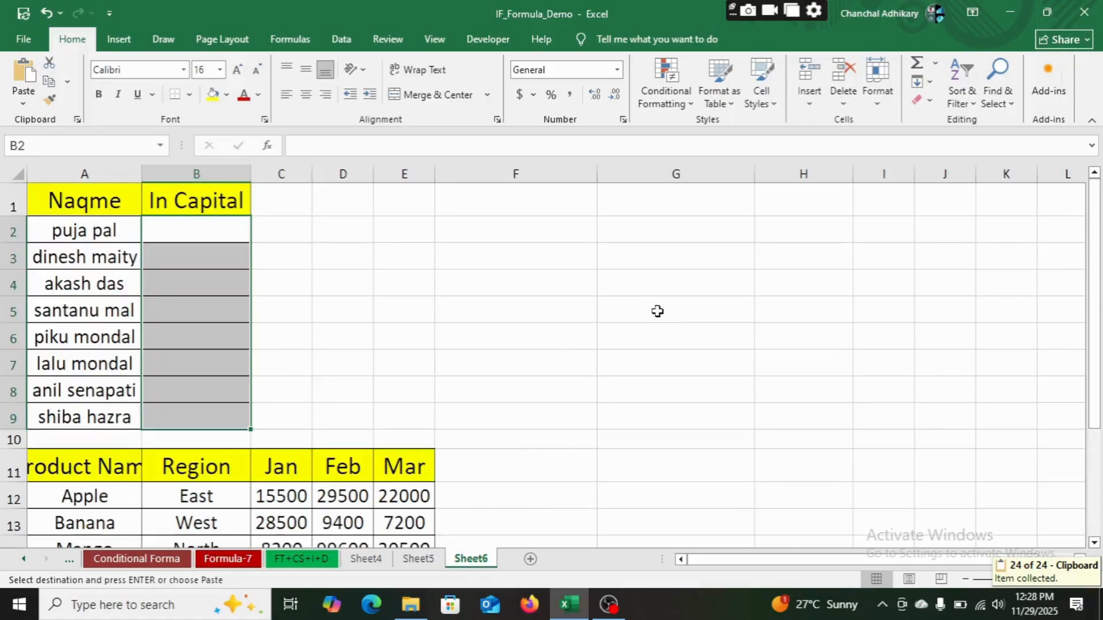
click(194, 234)
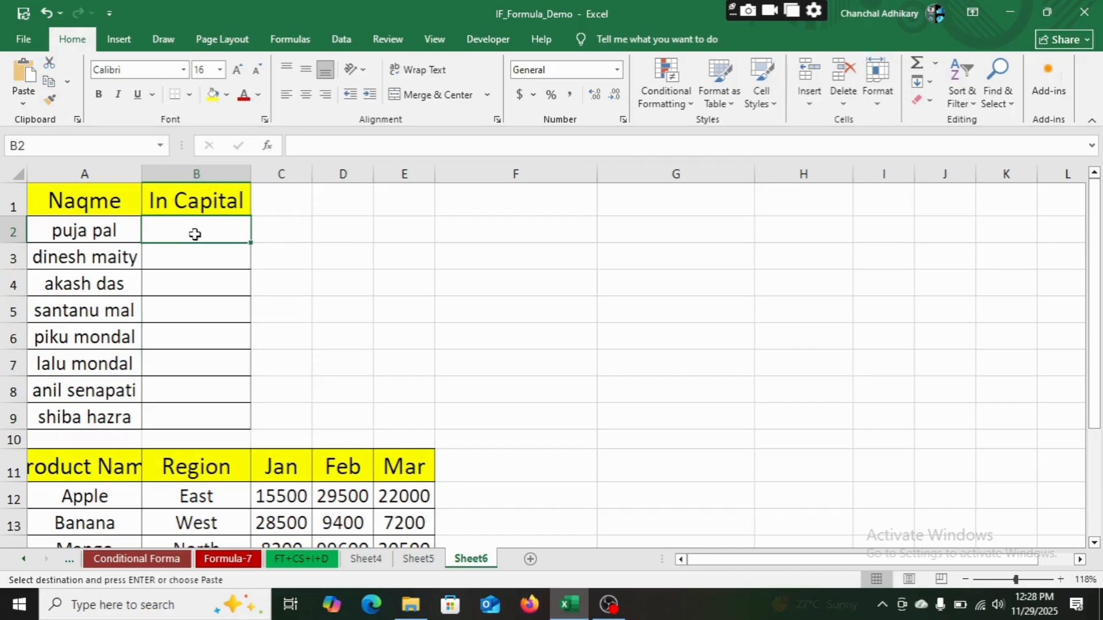
key(alt+e)
key(s)
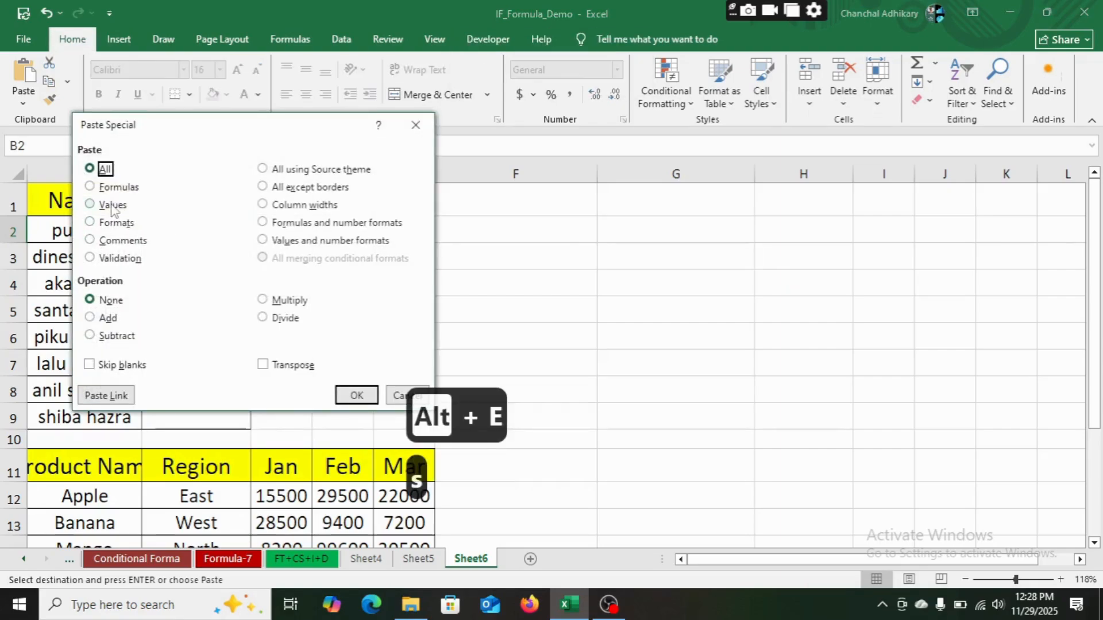
click(90, 188)
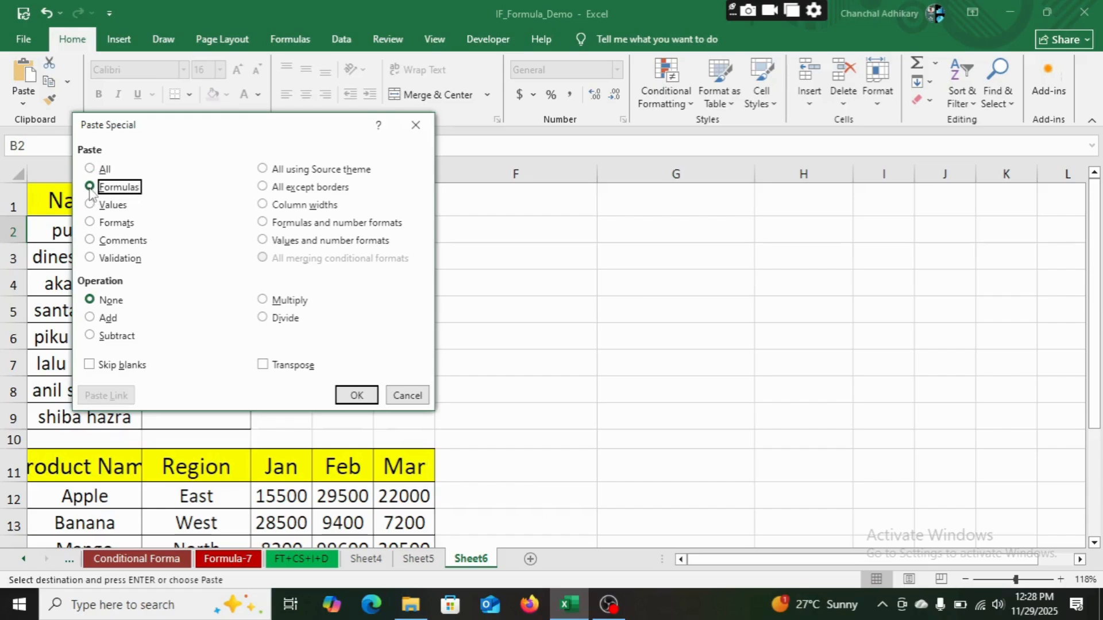
click(355, 395)
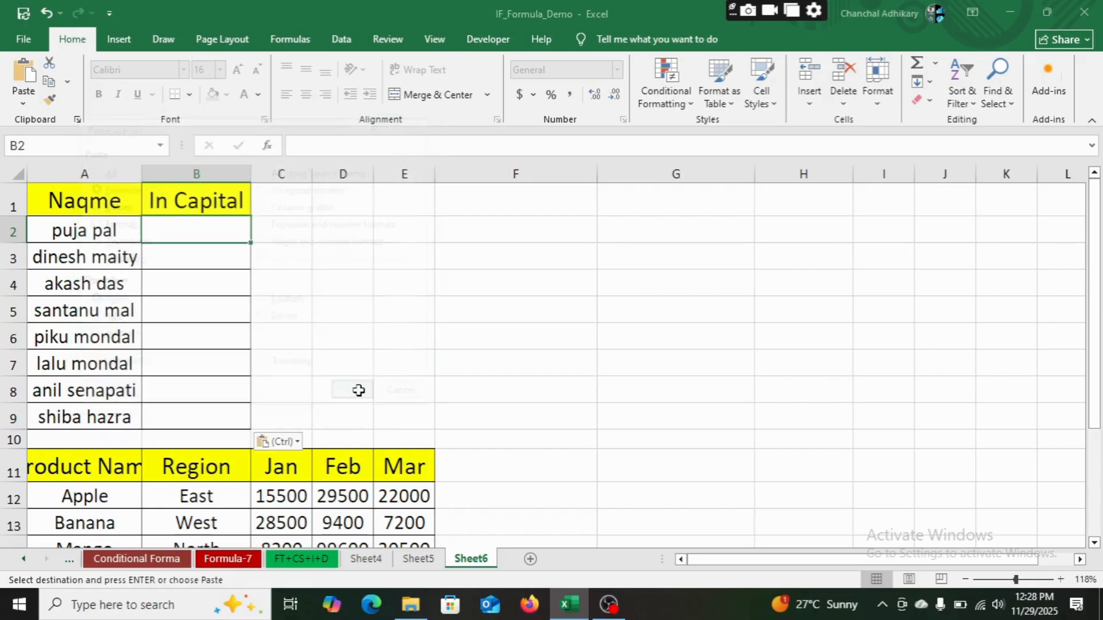
click(419, 336)
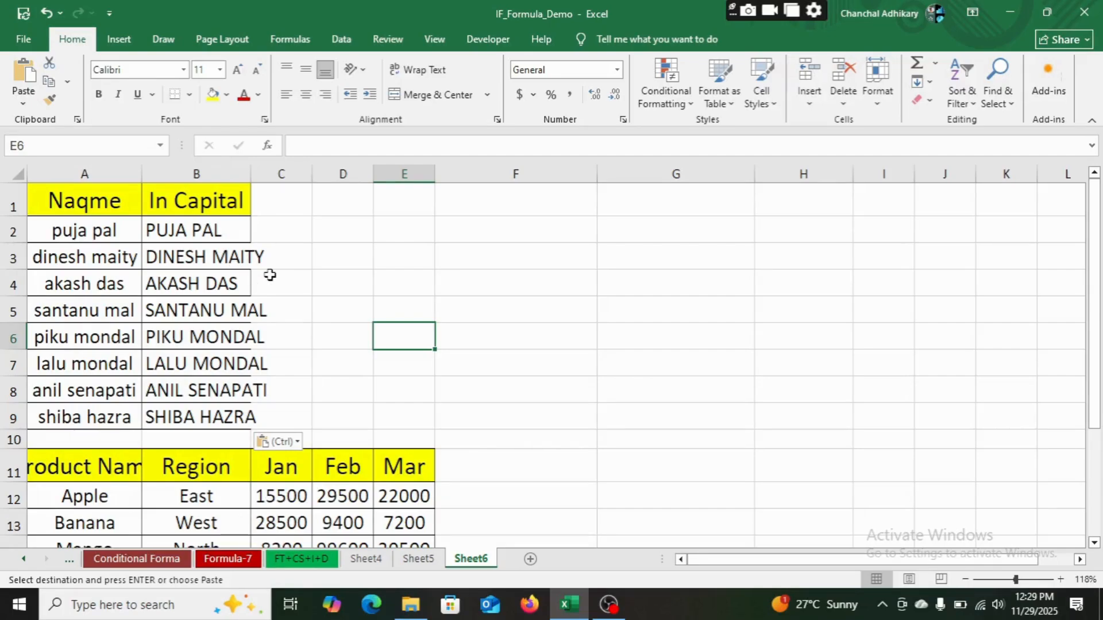
Step: Hide column C, which holds the Jan figures, on Sheet6
scroll(760, 355, down, 4)
scroll(760, 355, up, 2)
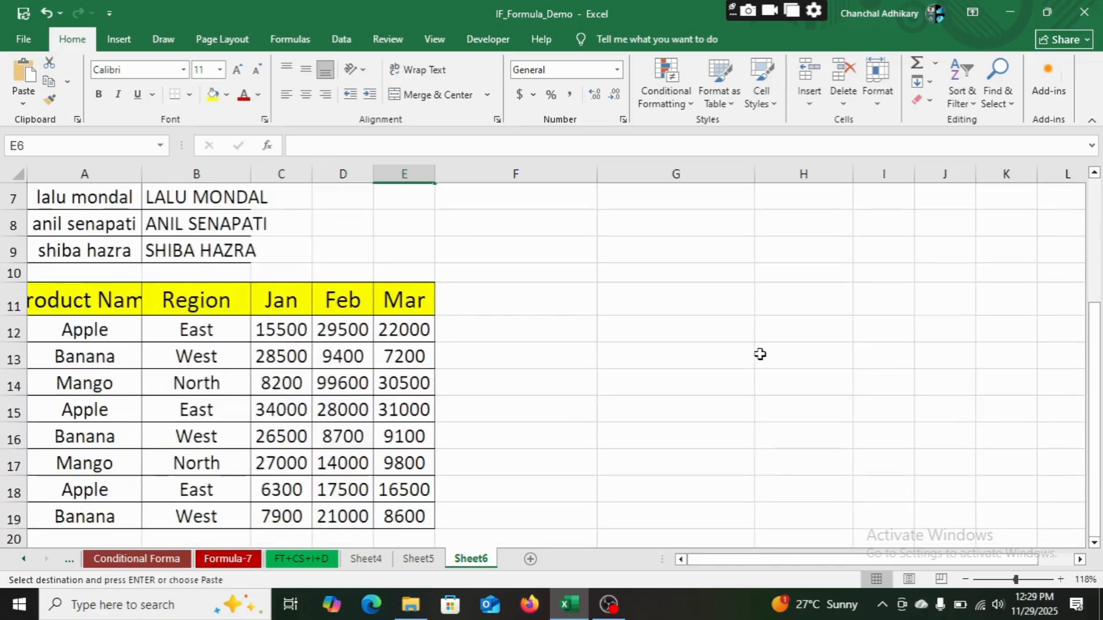
scroll(757, 355, down, 1)
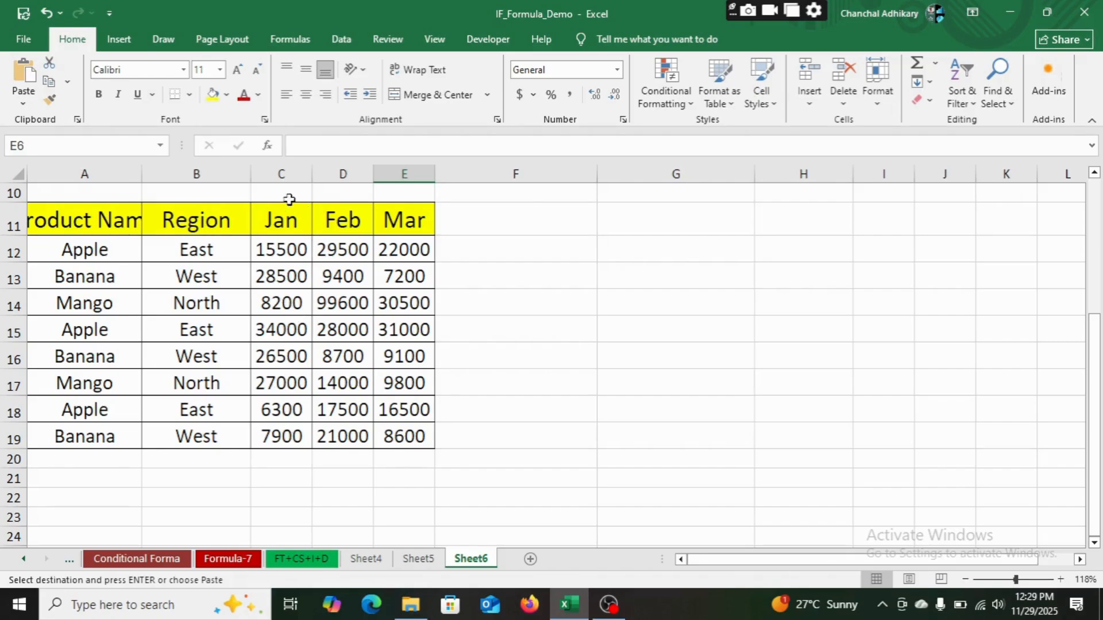
click(285, 172)
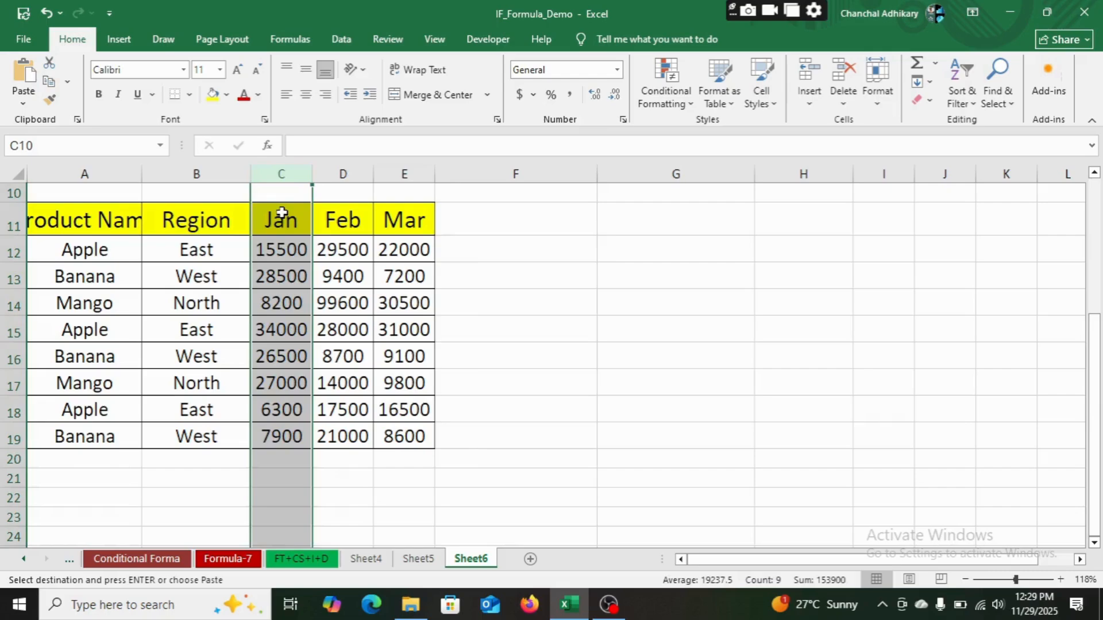
right_click(283, 210)
click(325, 450)
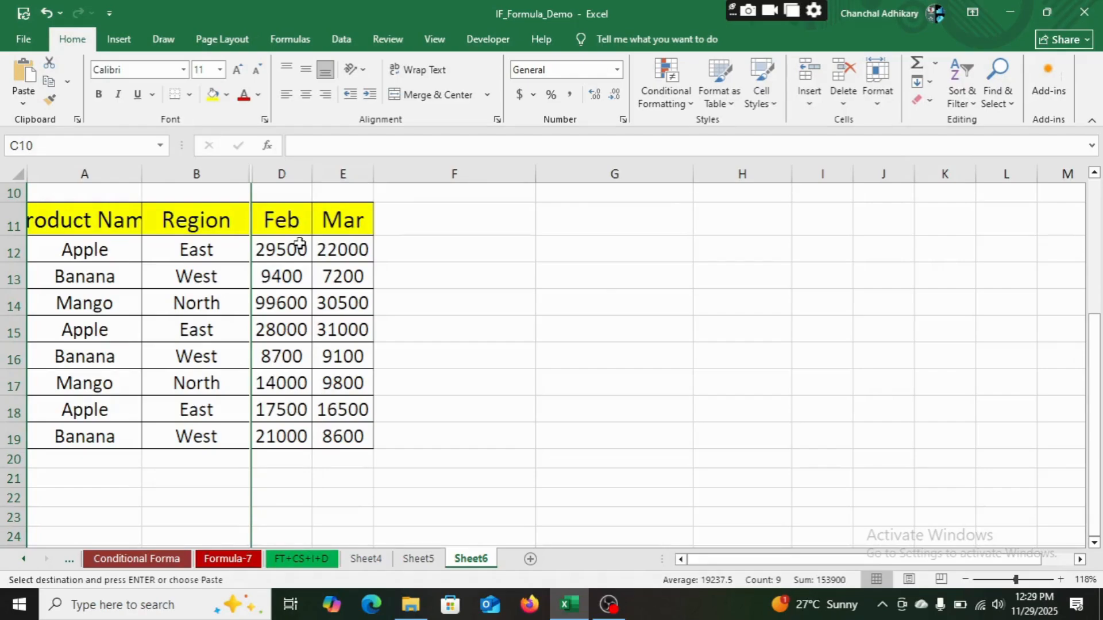
Step: Hide rows 13 to 15 of the product table on Sheet6
drag(14, 276, 3, 330)
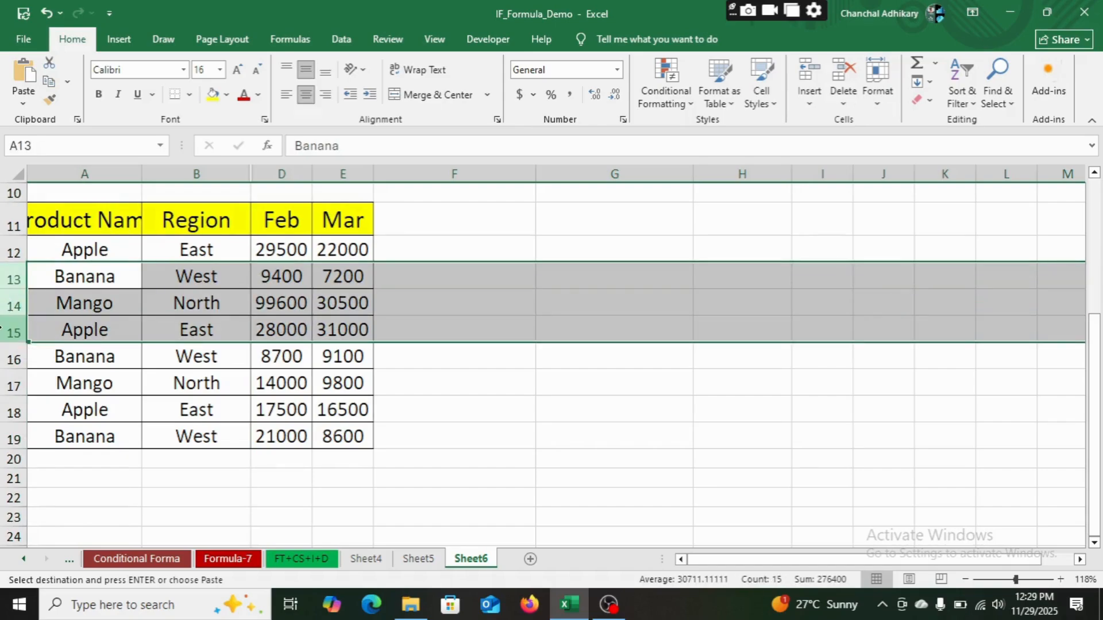
right_click(54, 299)
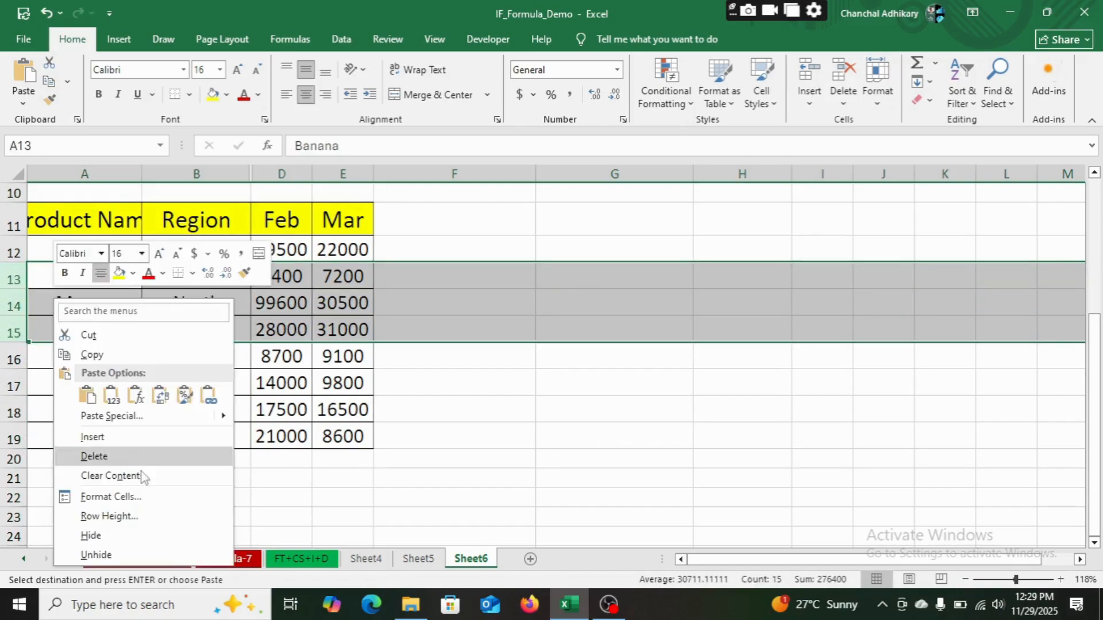
click(95, 538)
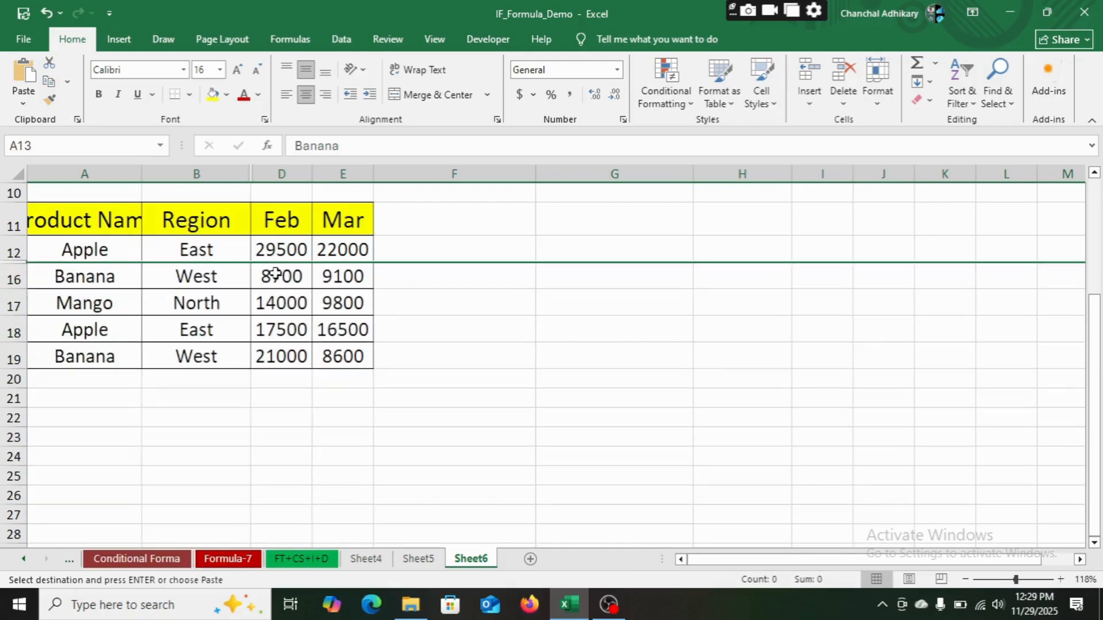
click(483, 368)
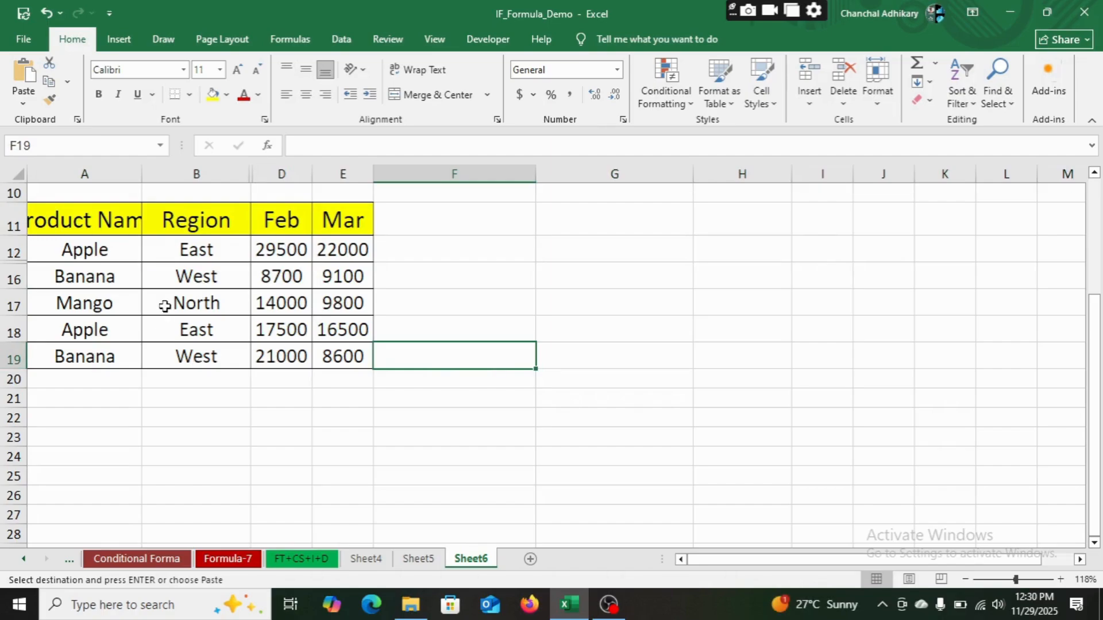
Step: Try a plain copy and paste of the product table A11:E19 to cell G16, and undo the paste
drag(50, 213, 341, 354)
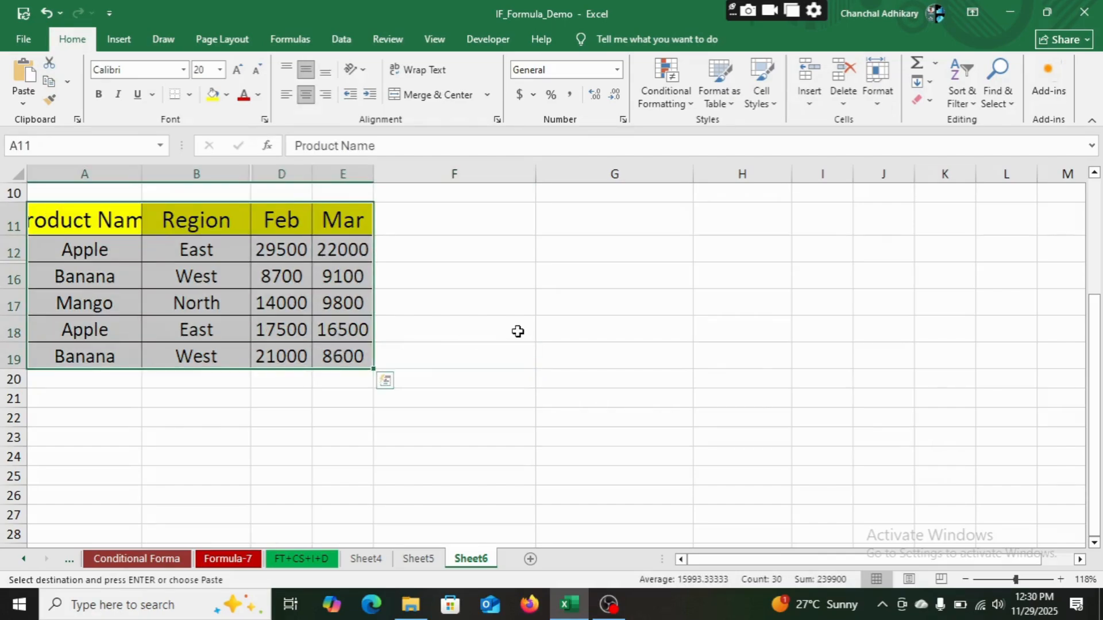
key(ctrl+c)
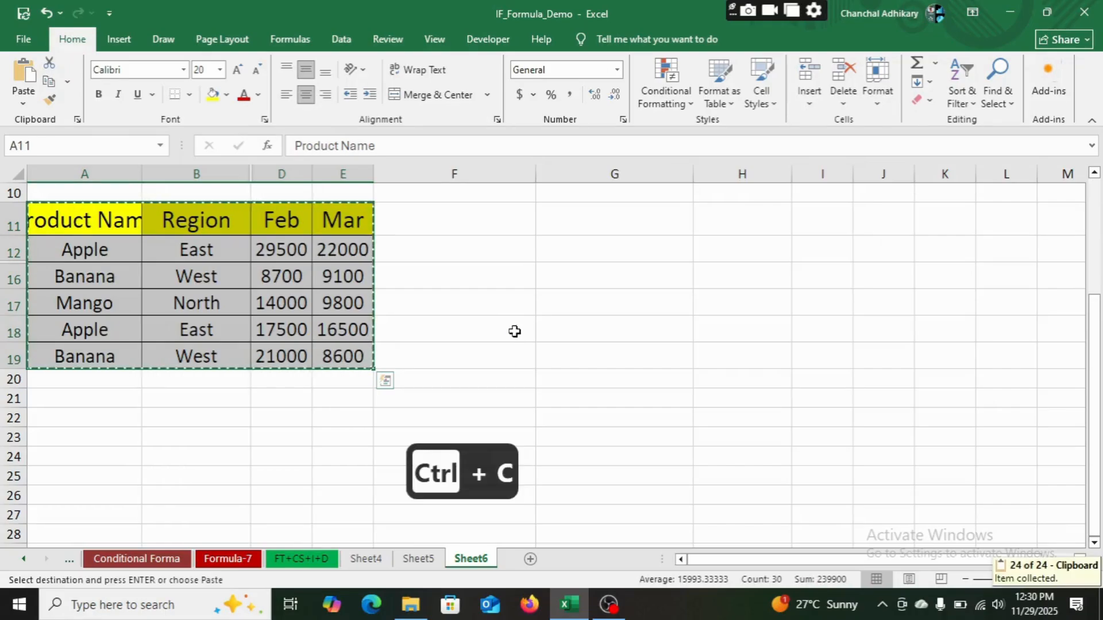
click(641, 276)
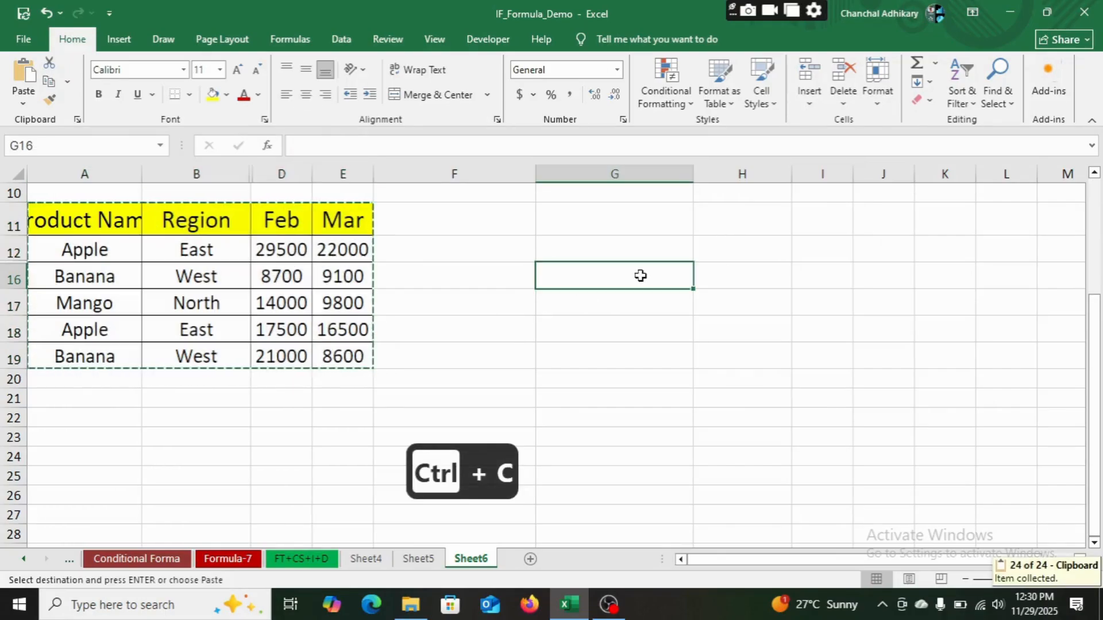
key(ctrl+v)
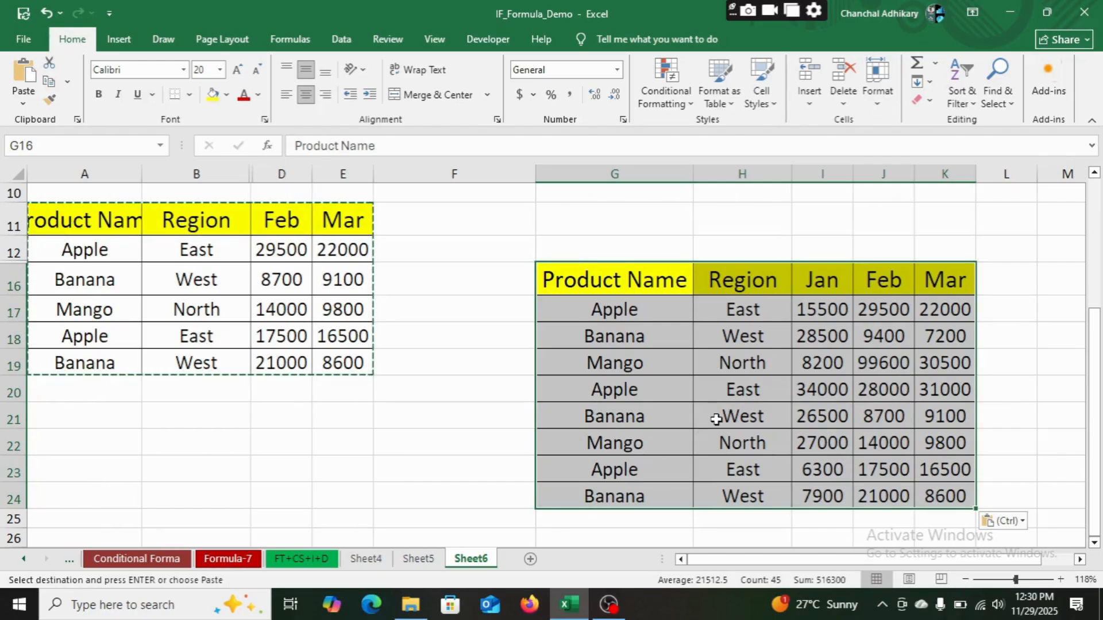
click(481, 460)
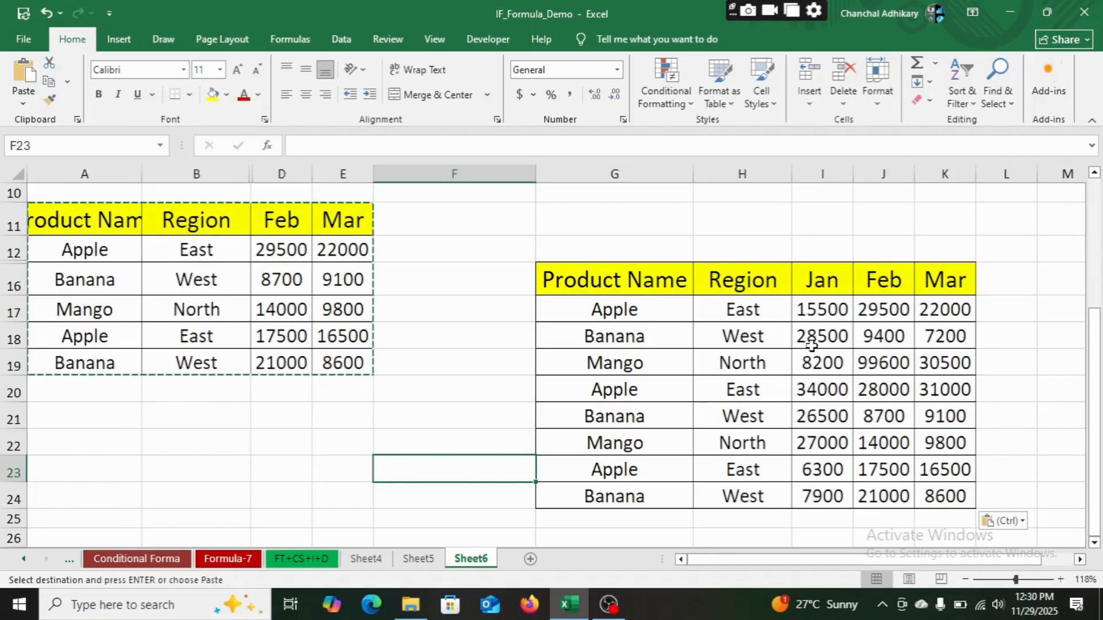
key(ctrl+z)
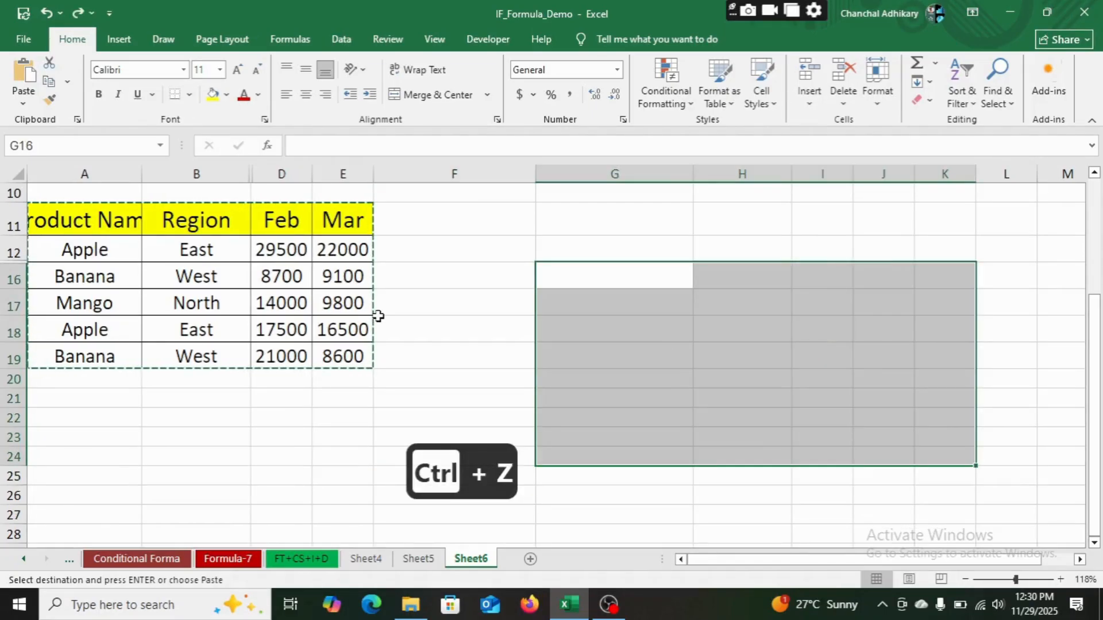
key(Escape)
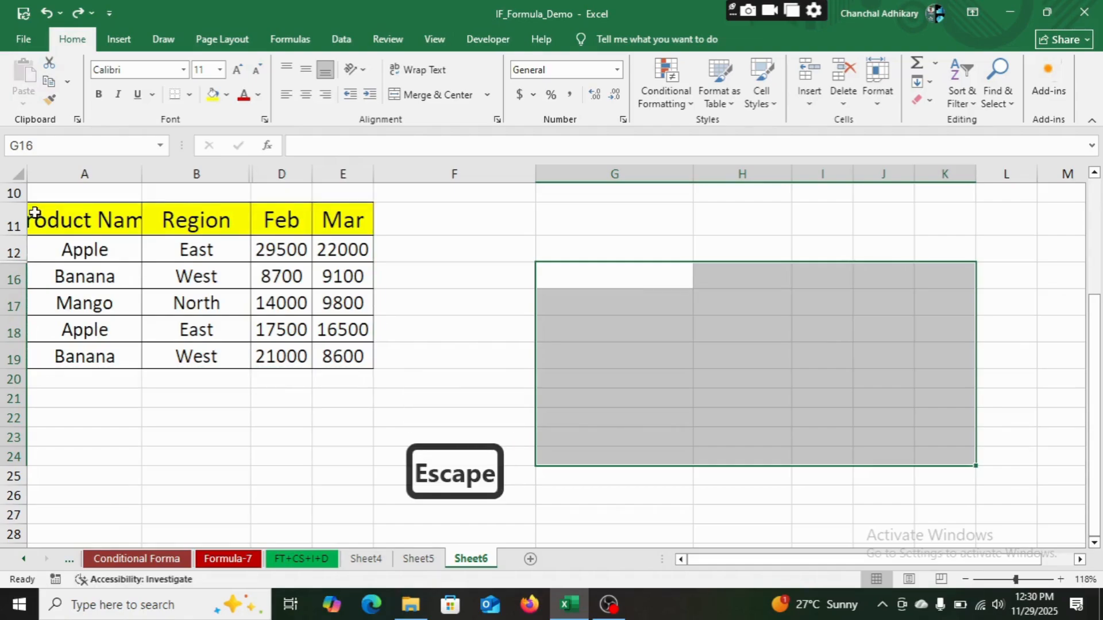
Step: Copy only the visible cells of the product table A11:E19 on Sheet6 and paste them at cell G16
drag(40, 213, 323, 353)
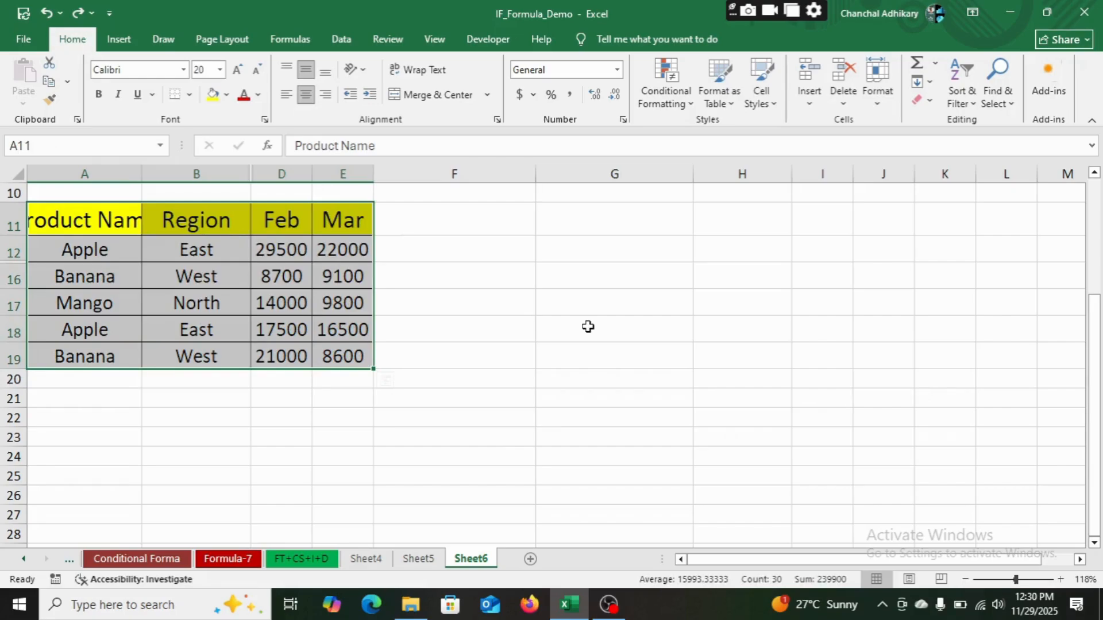
key(alt+semicolon)
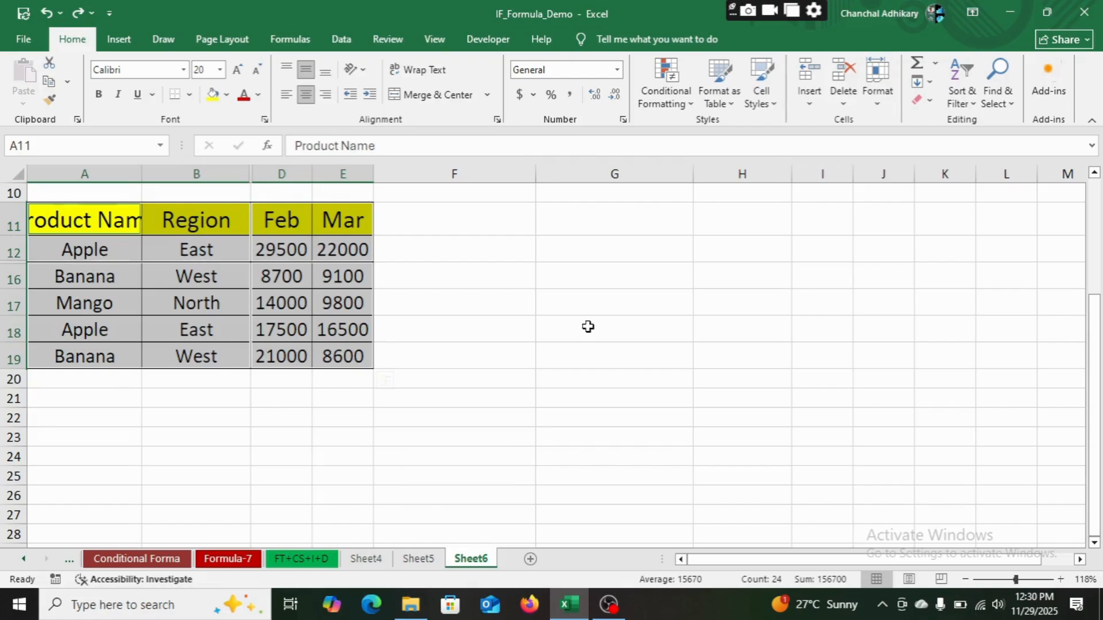
key(ctrl+c)
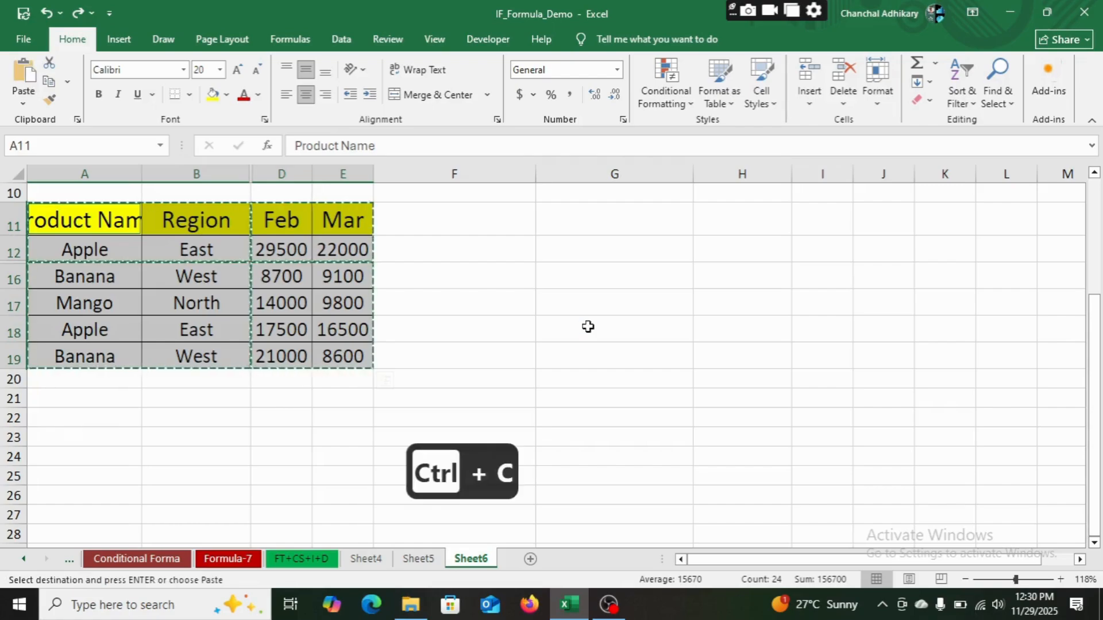
click(600, 269)
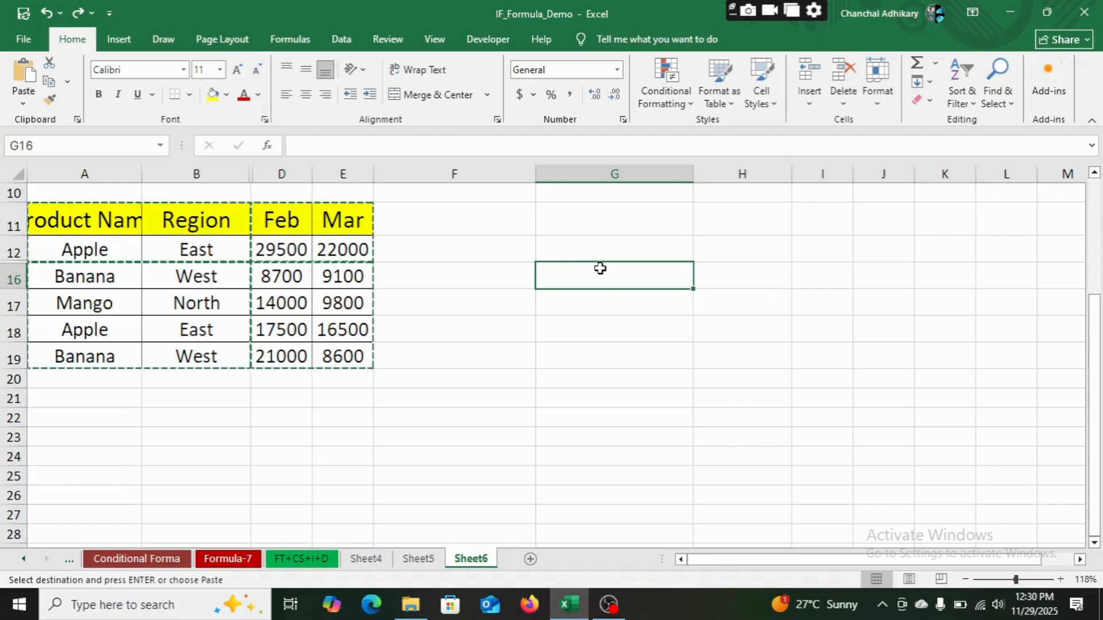
key(ctrl+v)
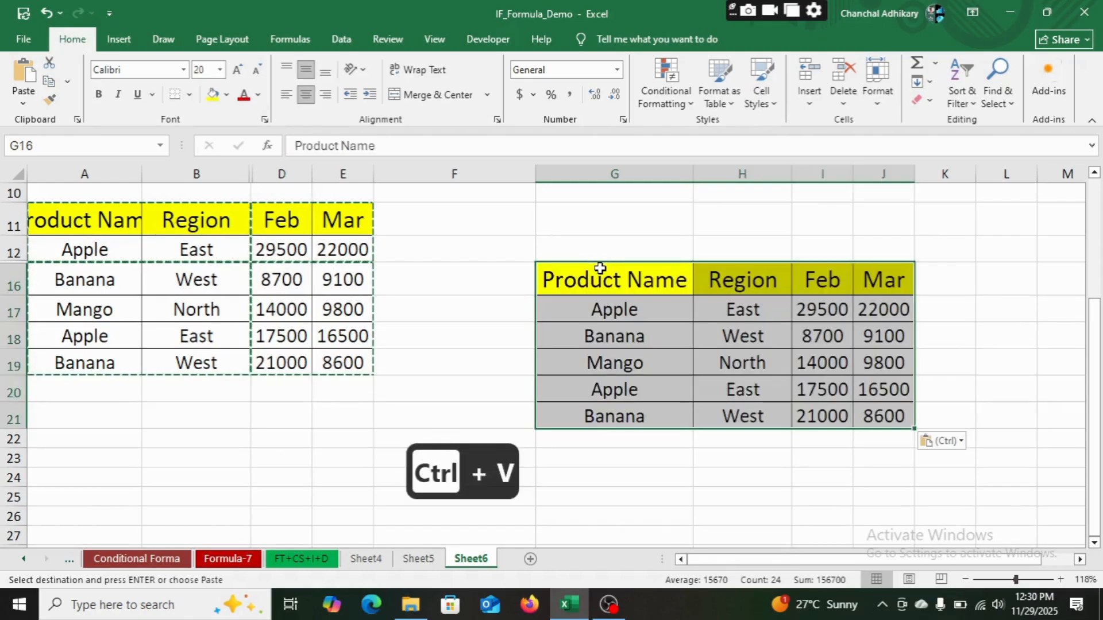
click(432, 313)
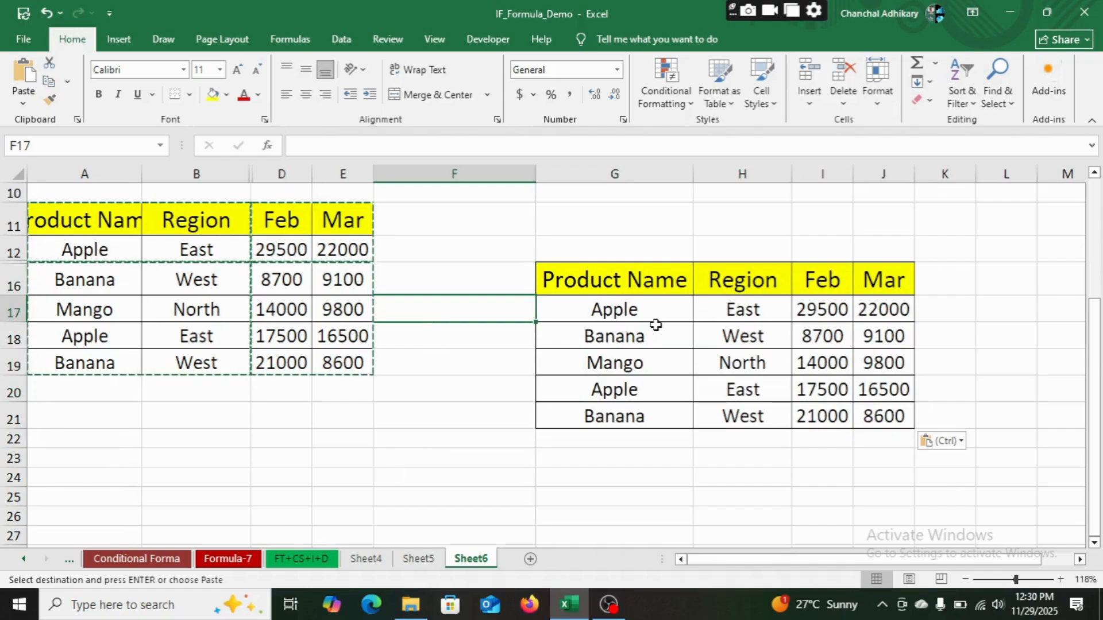
key(Escape)
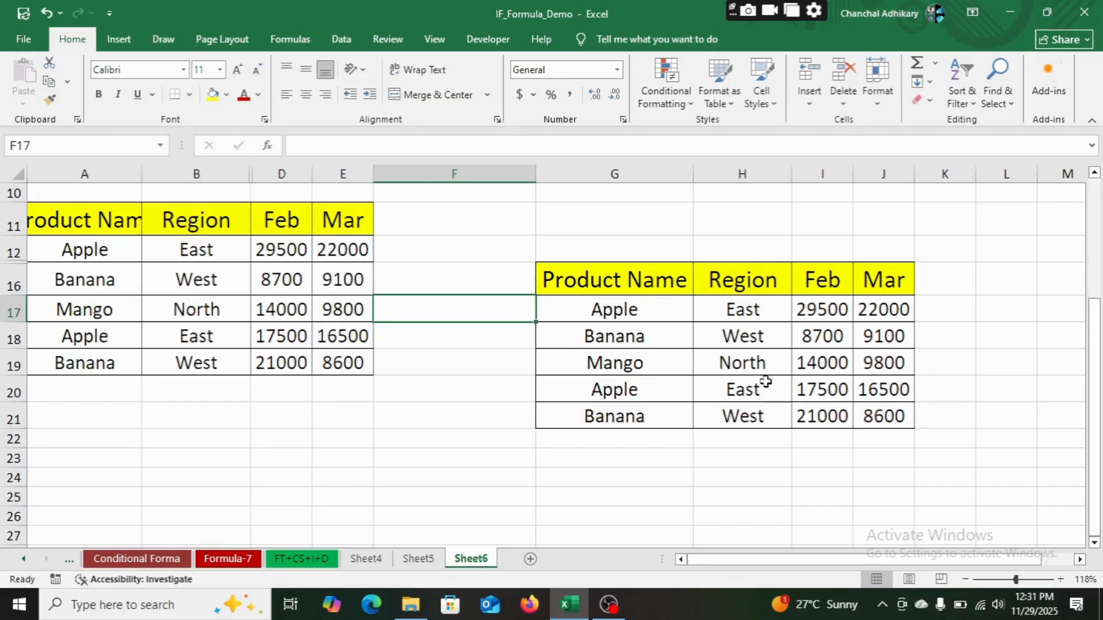
Step: Copy the Name and In Capital table K1:L9 on Sheet4
scroll(627, 382, up, 3)
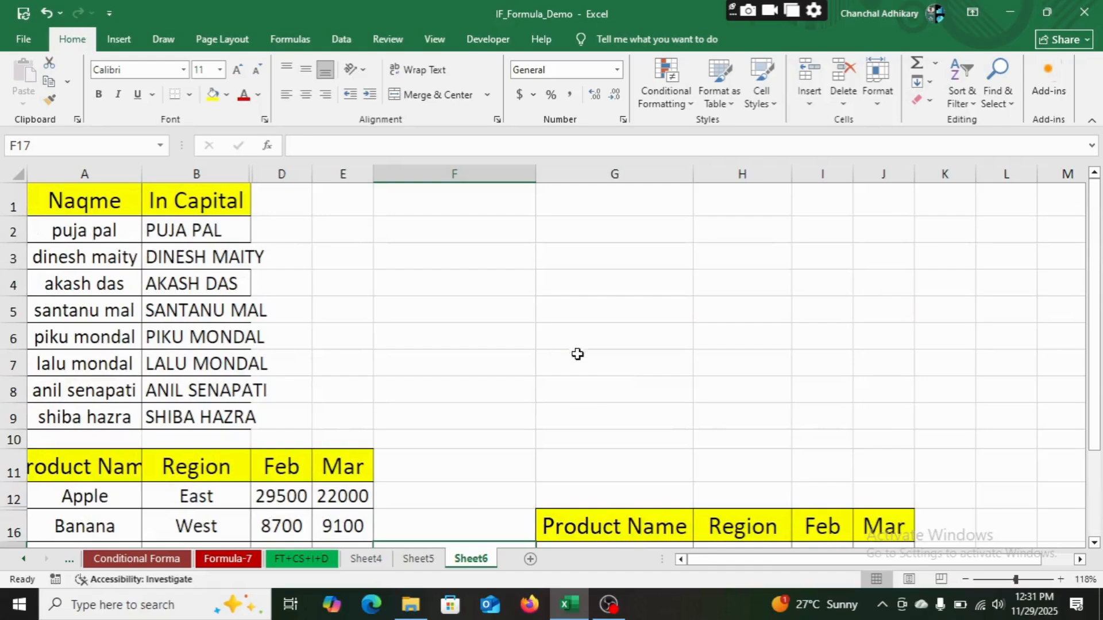
scroll(558, 346, down, 2)
click(366, 558)
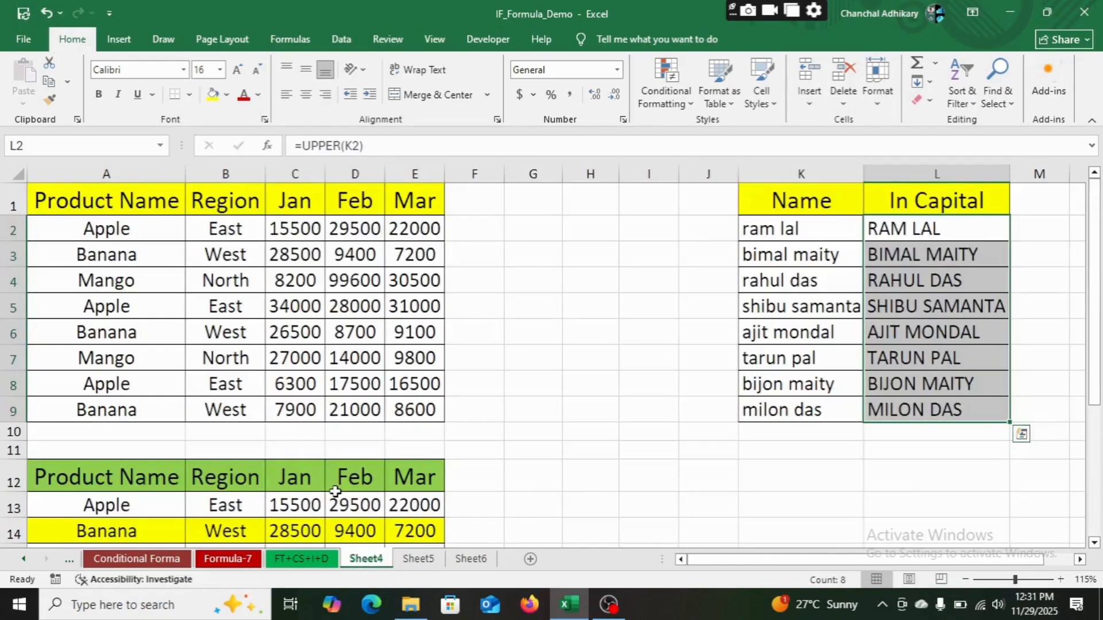
drag(781, 197, 947, 411)
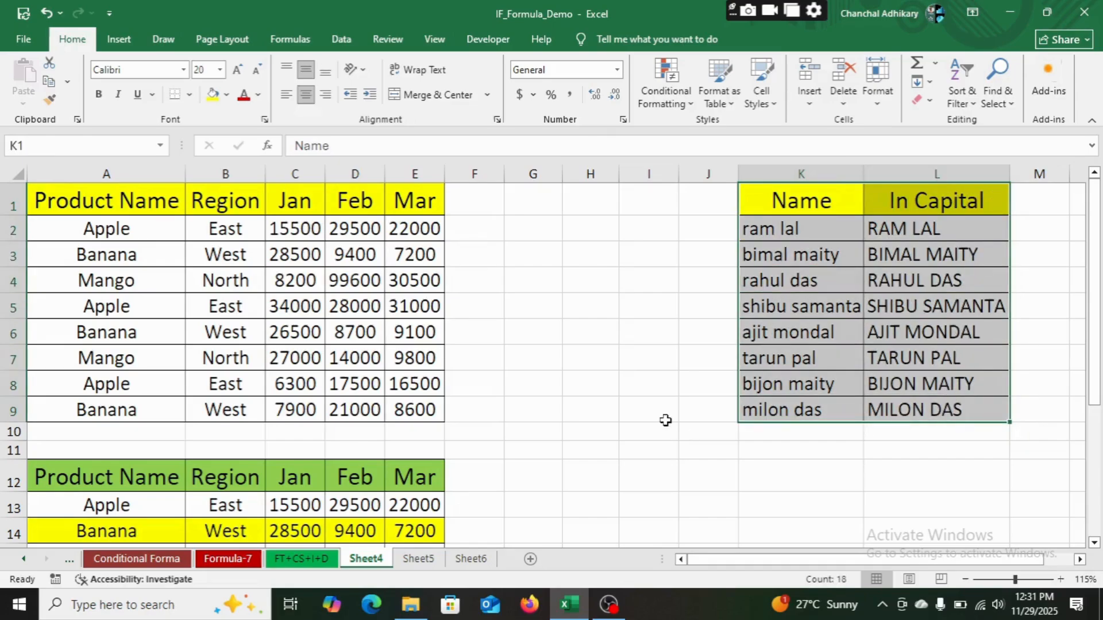
key(ctrl+c)
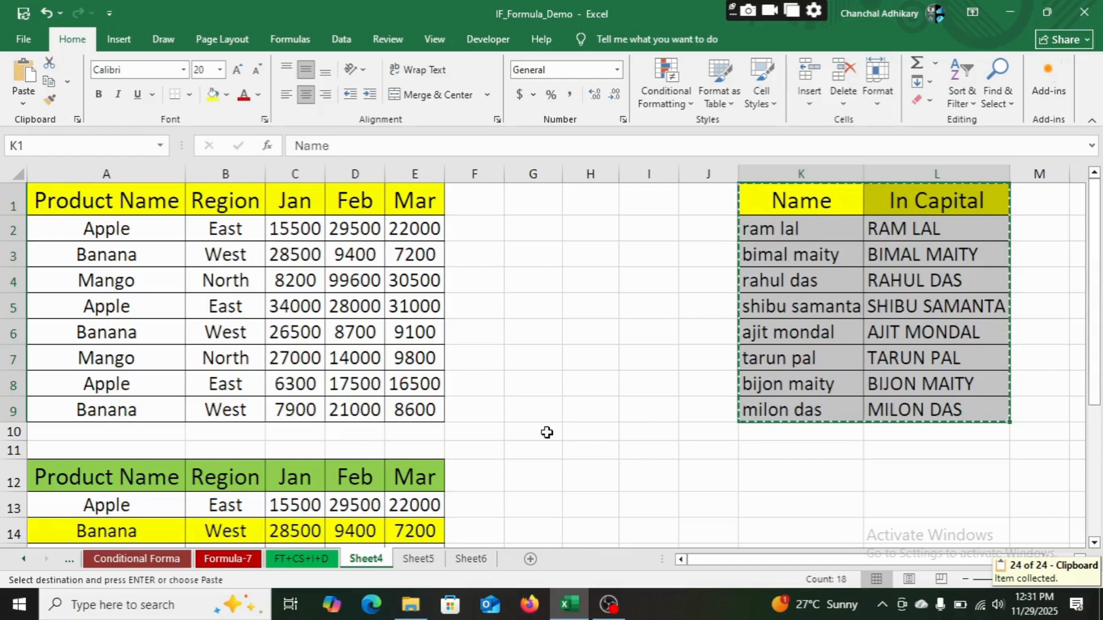
Step: Paste the copied Name and In Capital table into Sheet5 starting at cell A11
click(409, 562)
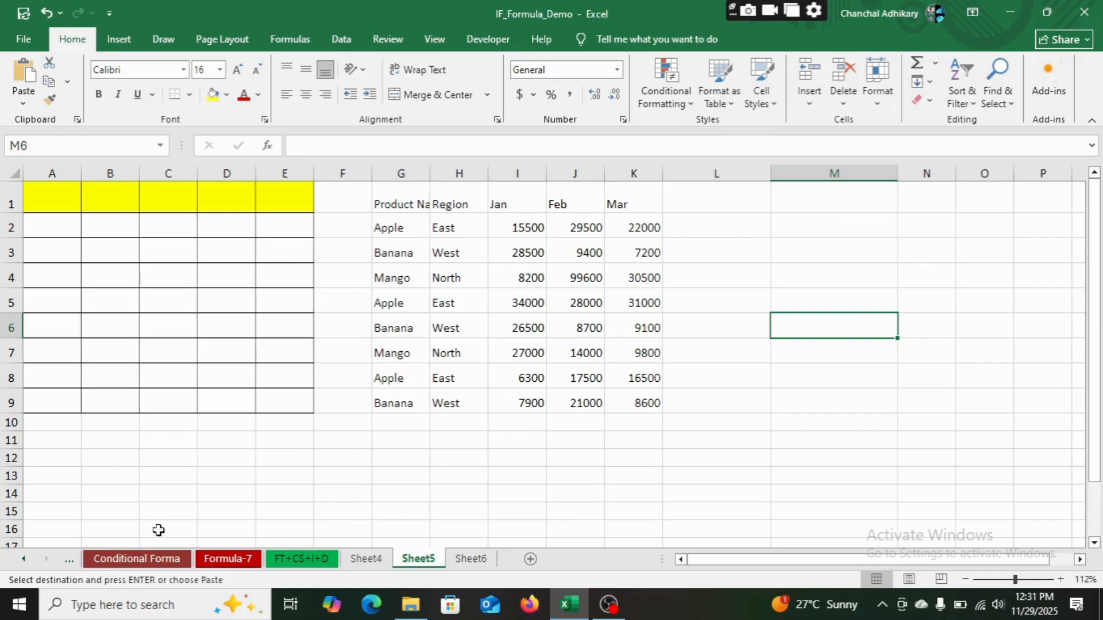
scroll(243, 421, down, 3)
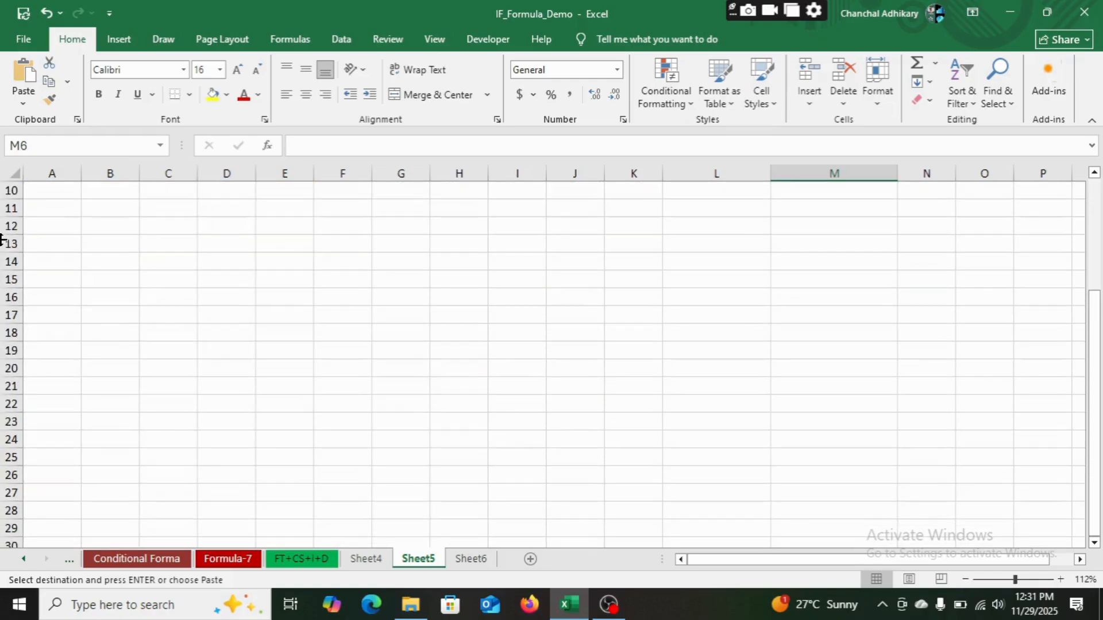
click(55, 208)
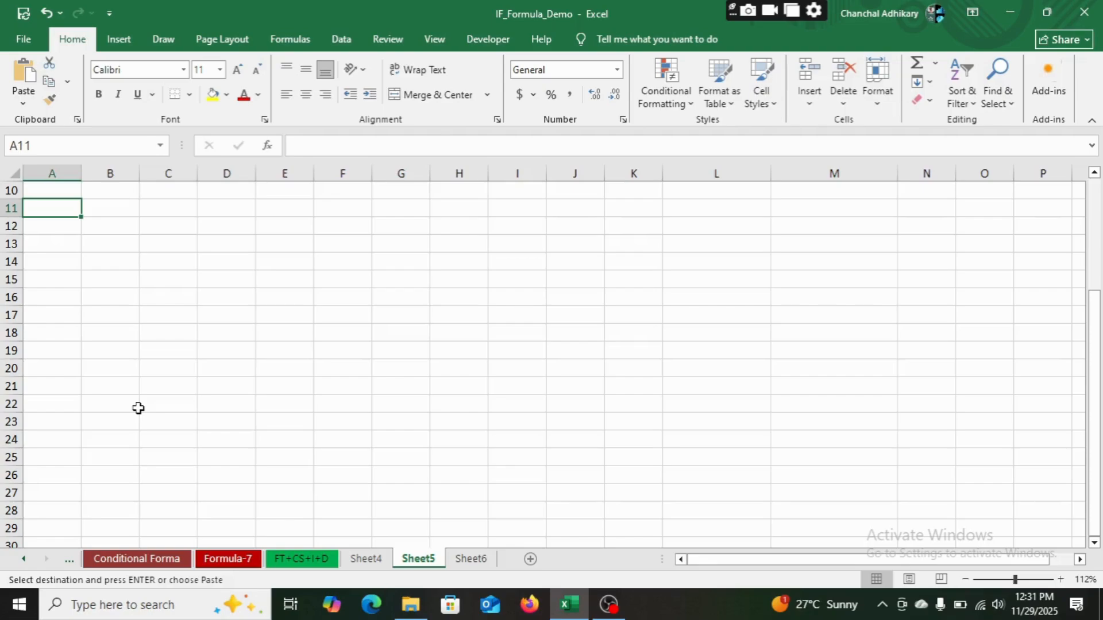
key(ctrl+v)
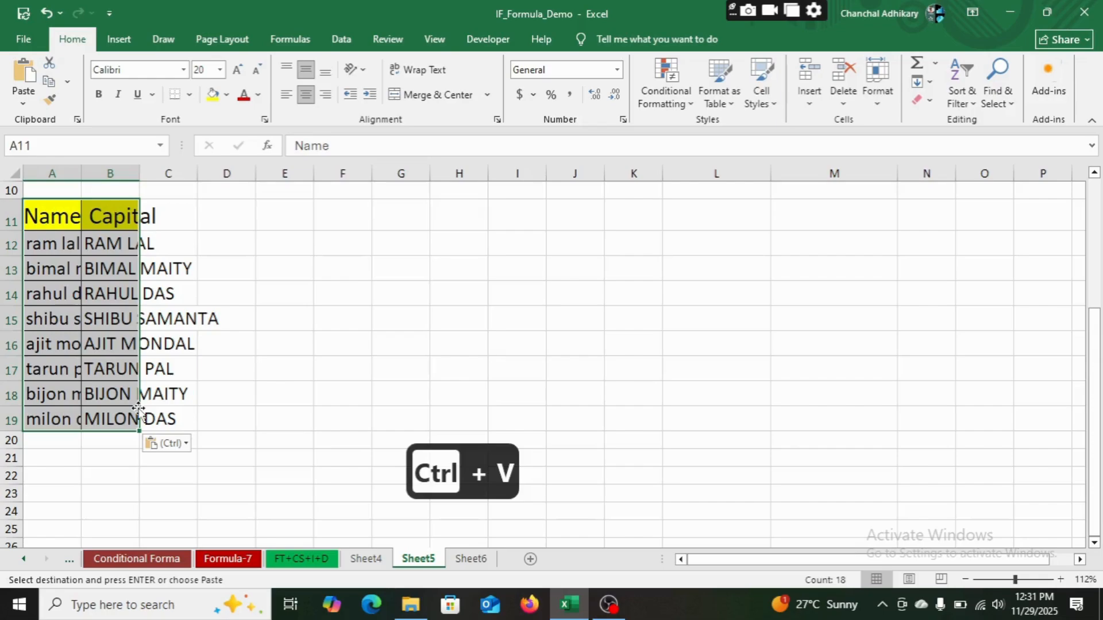
Step: Apply the column widths of the copied Sheet4 table to the pasted table at A11 on Sheet5 with Paste Special, and compare both sheets
click(363, 561)
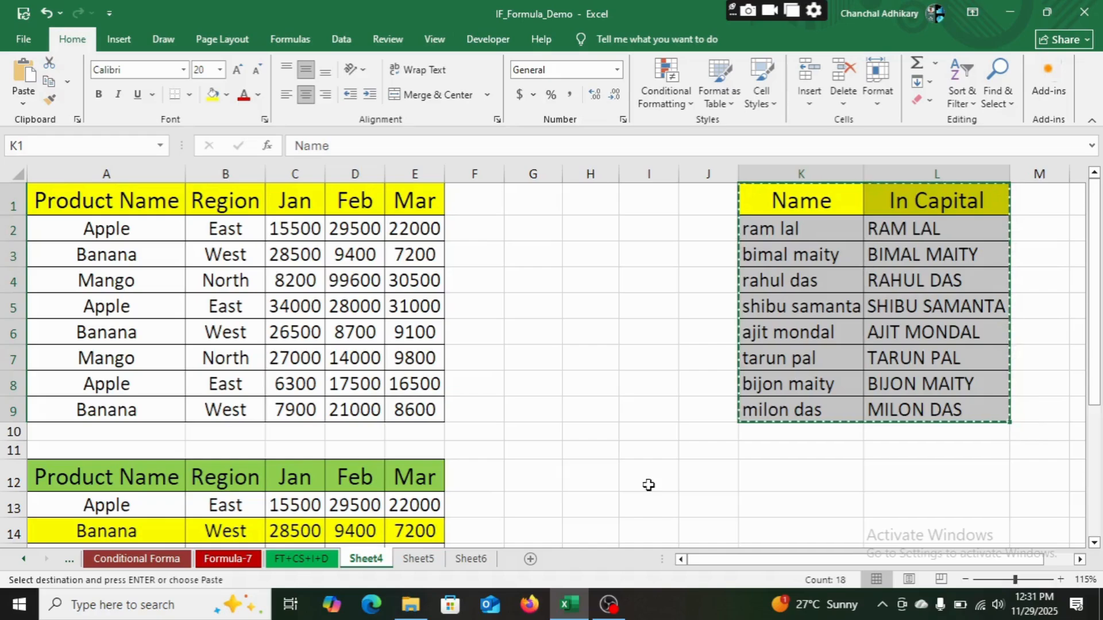
click(421, 561)
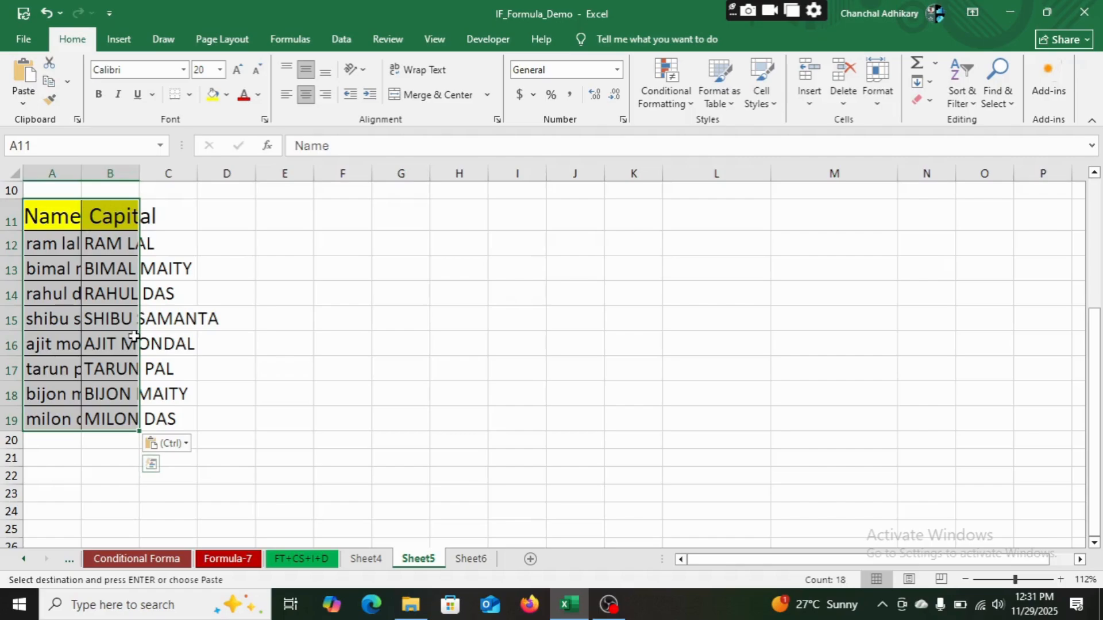
click(365, 560)
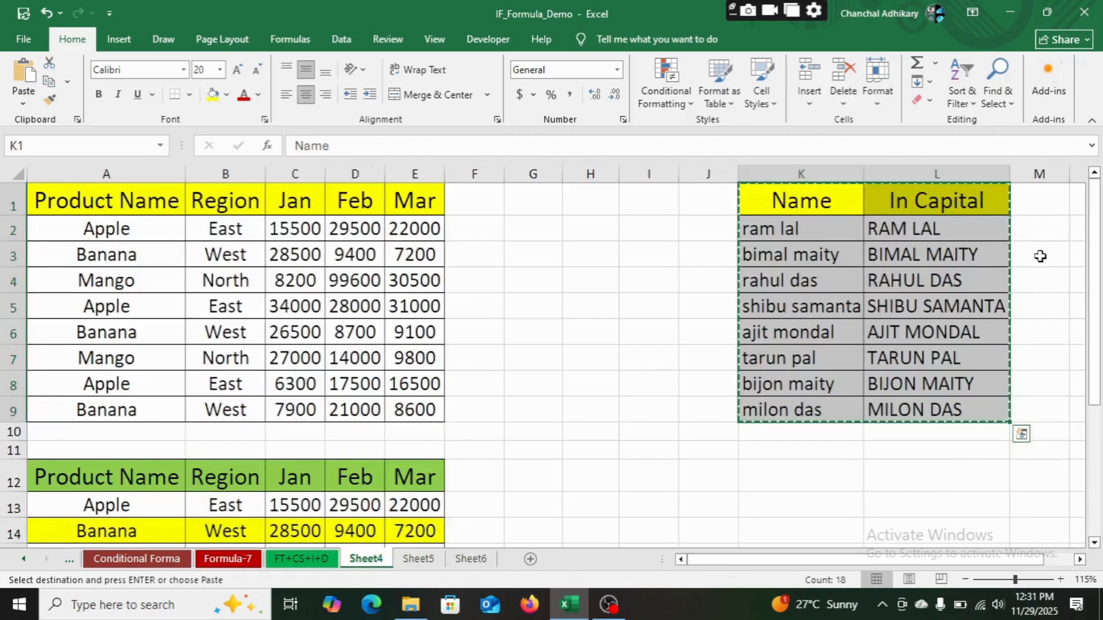
click(418, 559)
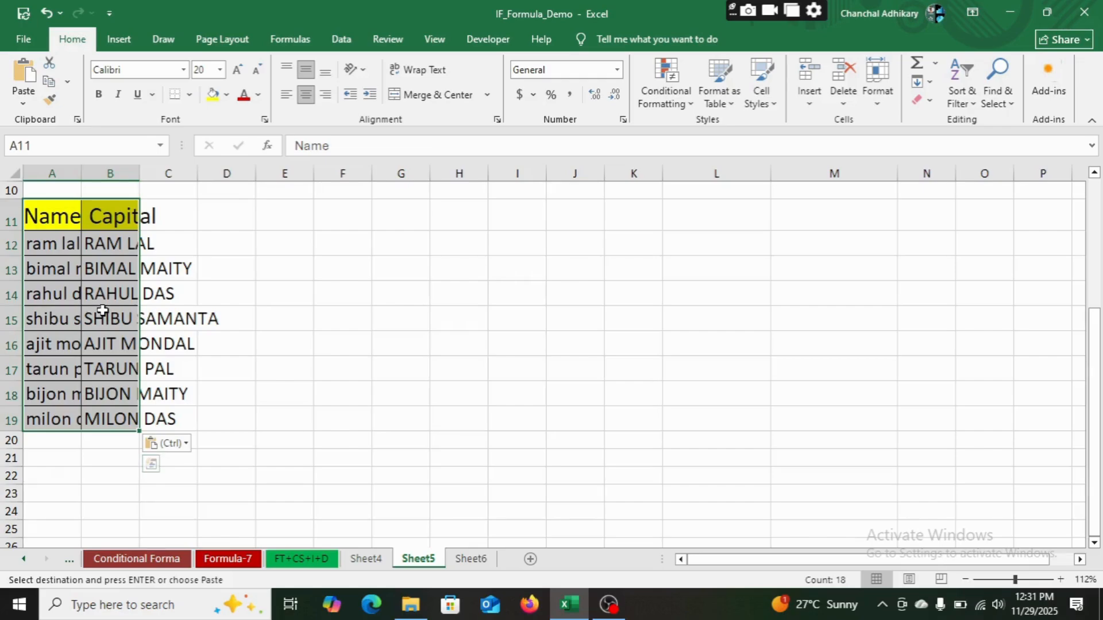
key(alt+e)
key(s)
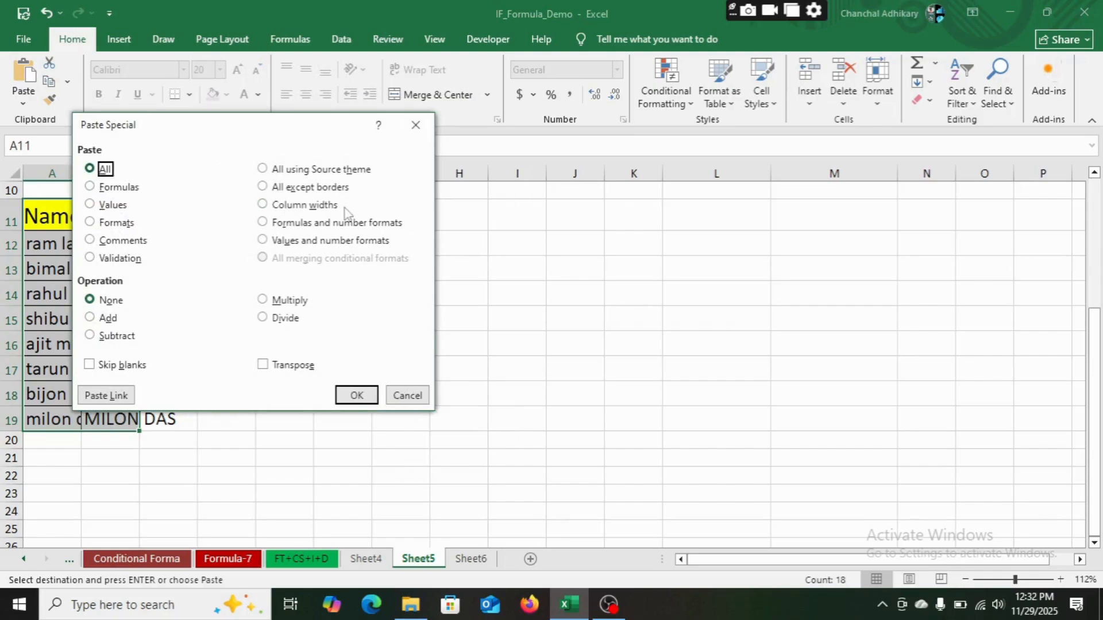
click(262, 206)
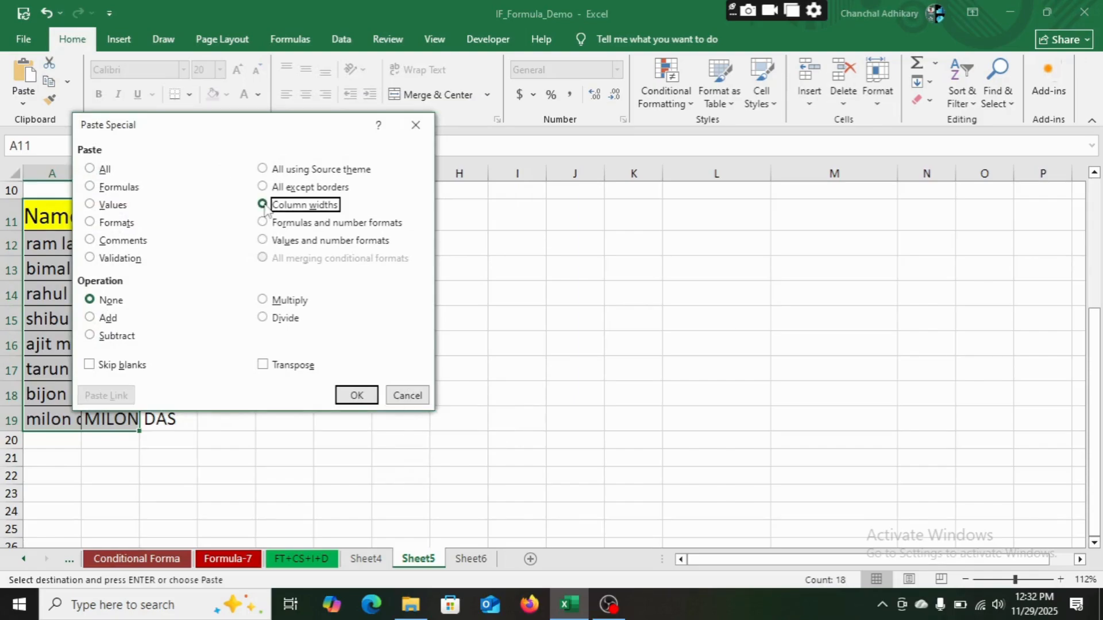
click(356, 396)
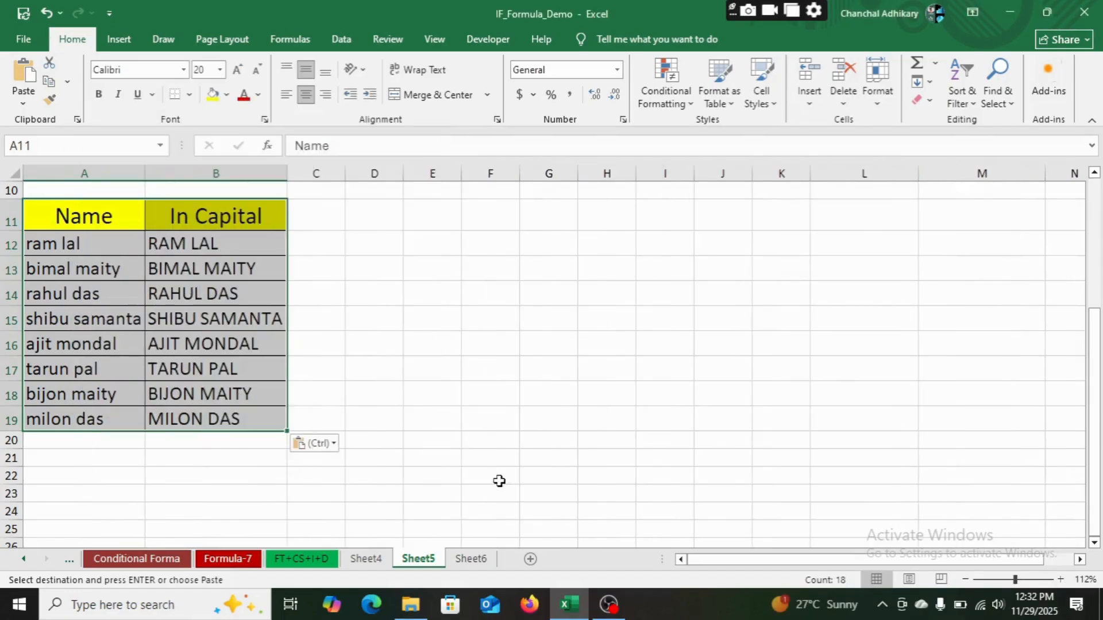
click(378, 564)
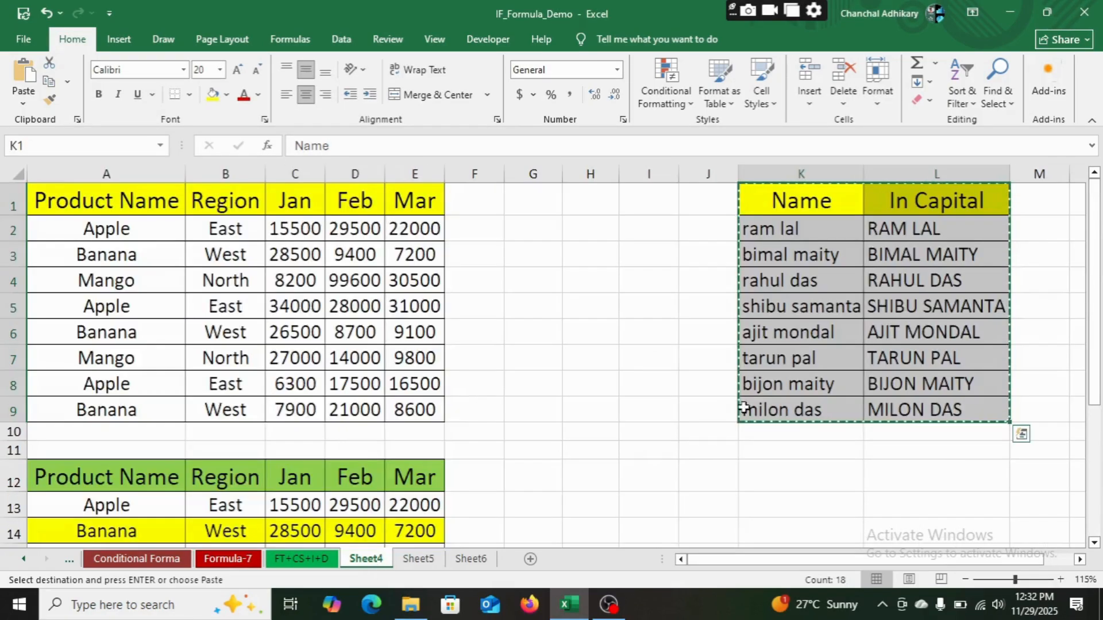
click(418, 560)
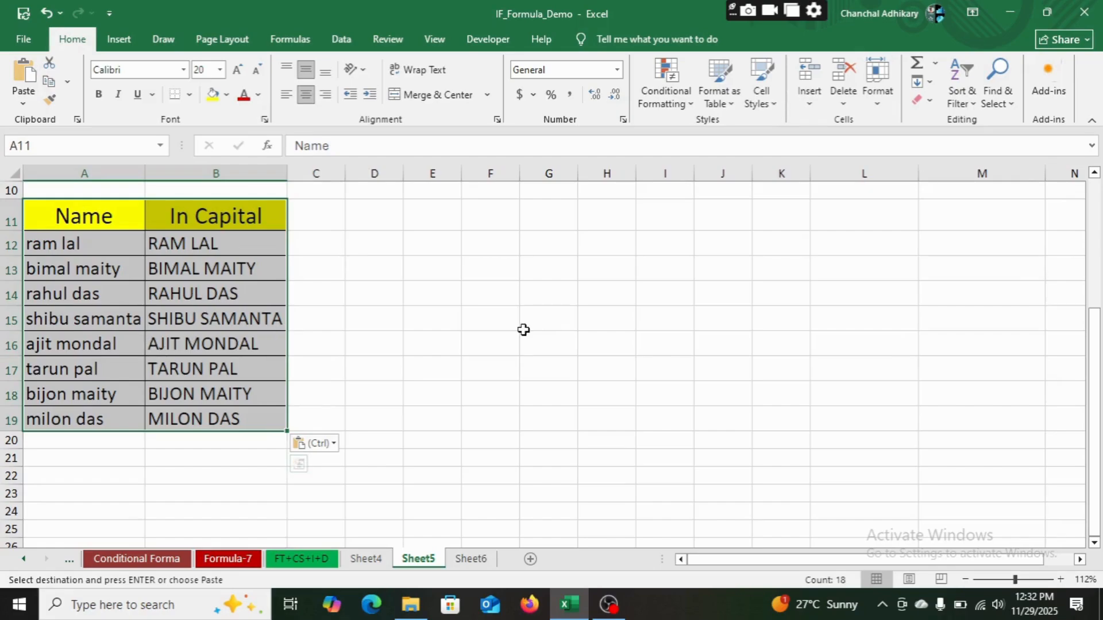
click(539, 348)
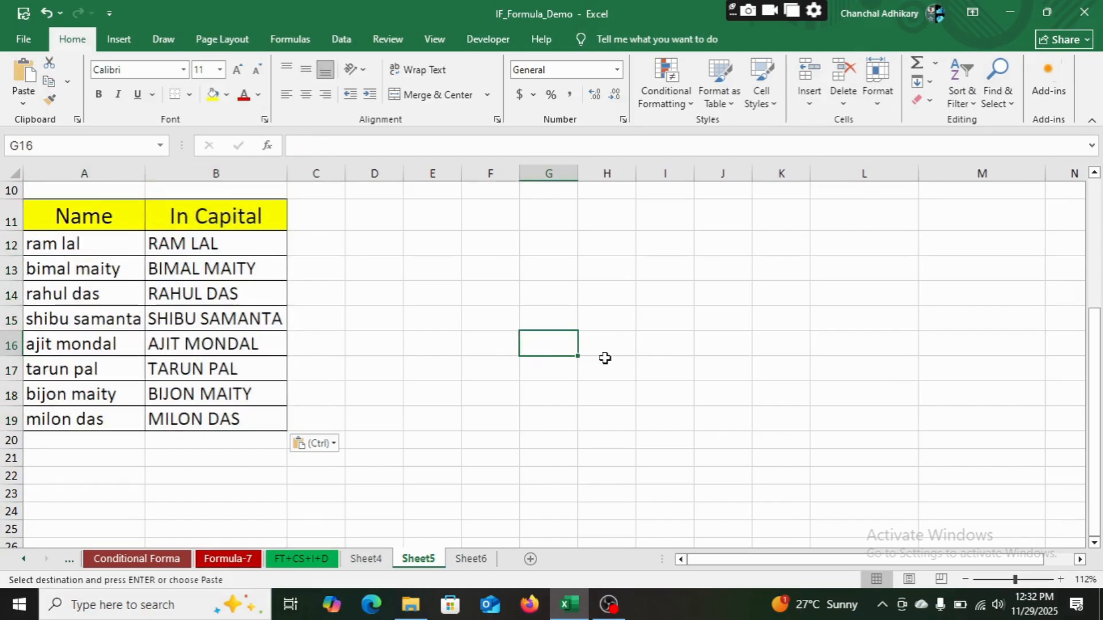